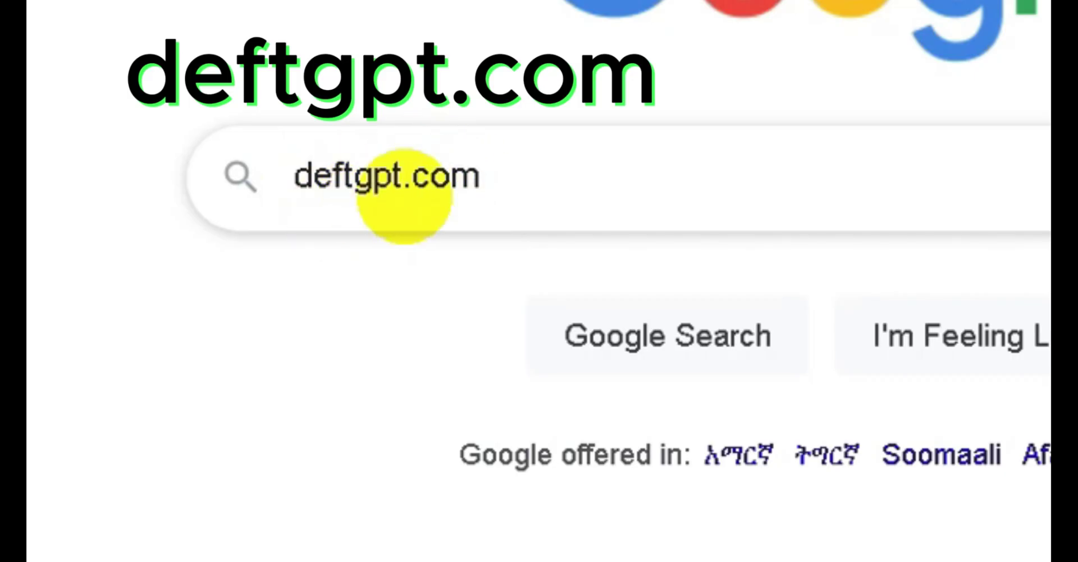
Run the Google search for deftgpt.com in Edge.
click(556, 190)
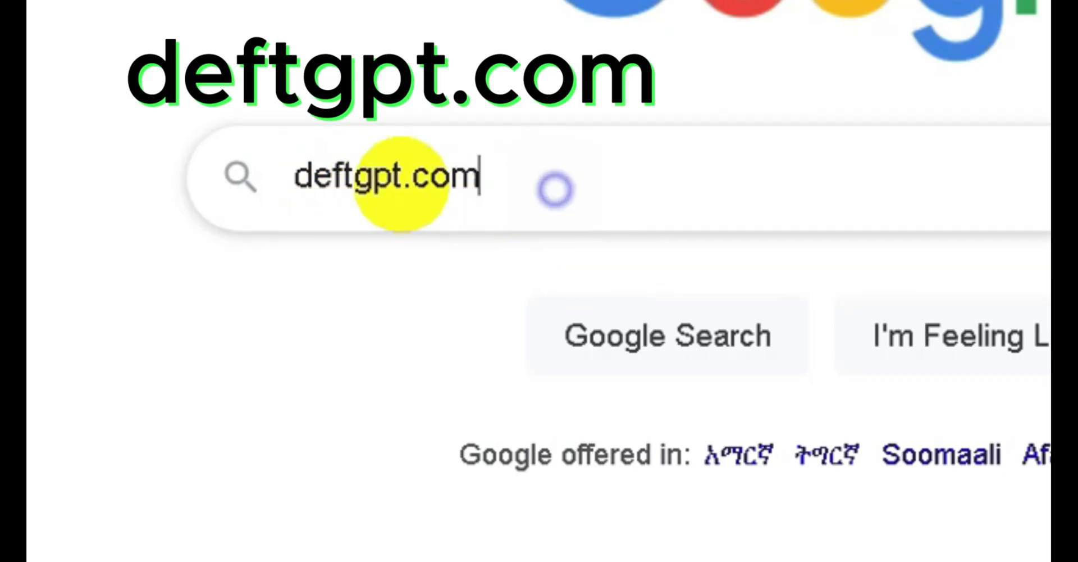
key(Return)
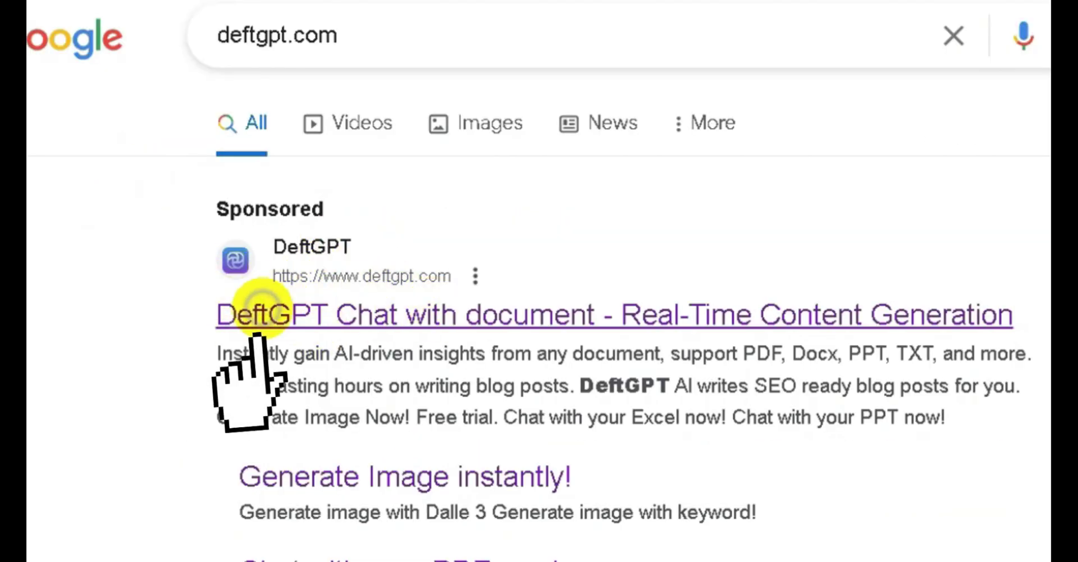
Open the sponsored DeftGPT result and sign up for its free plan with Google.
click(258, 312)
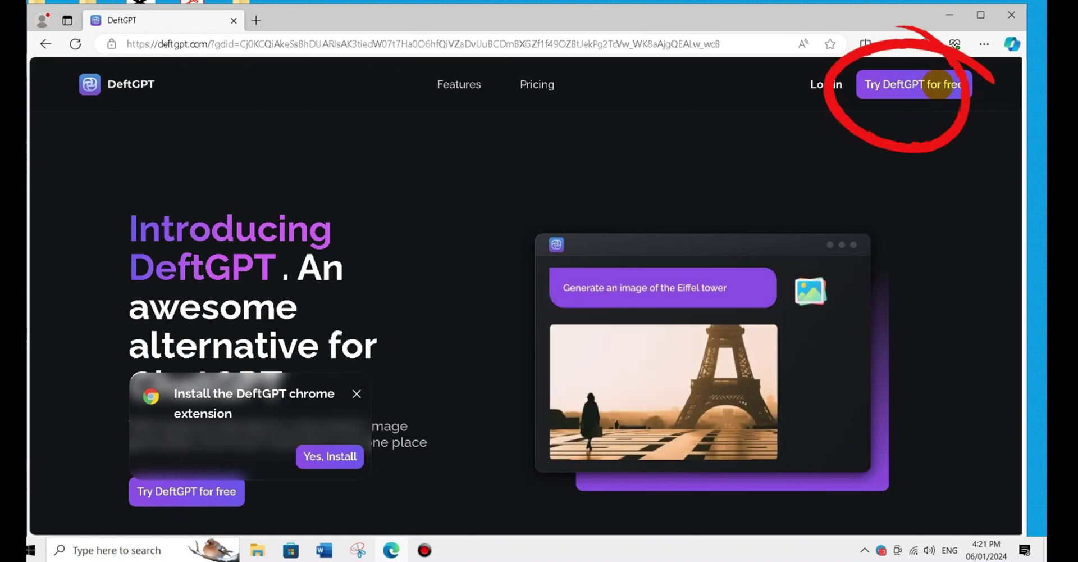
click(903, 86)
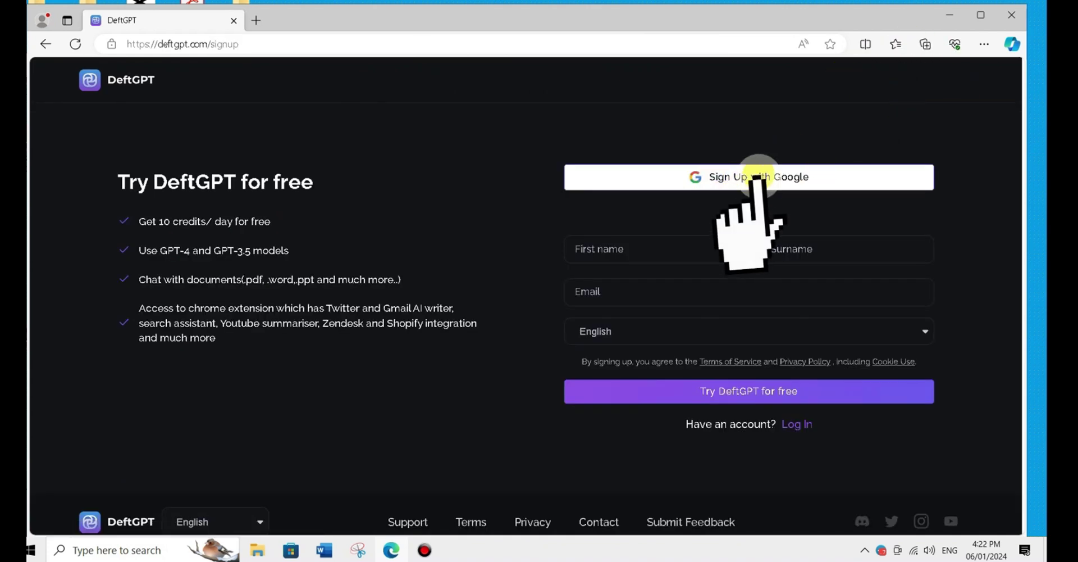
click(736, 177)
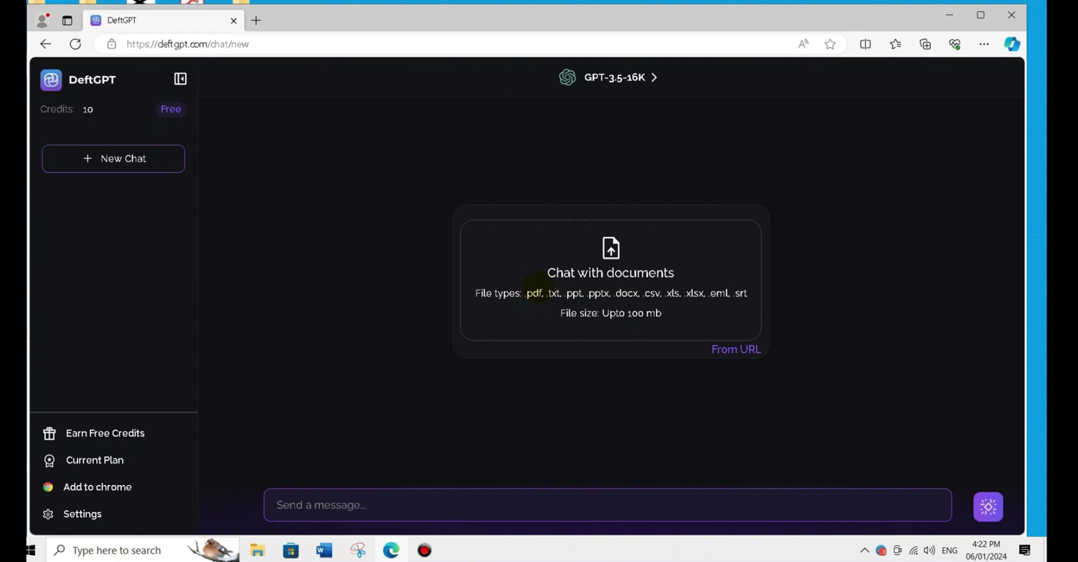
Upload Home-automation-system.pdf to DeftGPT's Chat with documents.
click(595, 253)
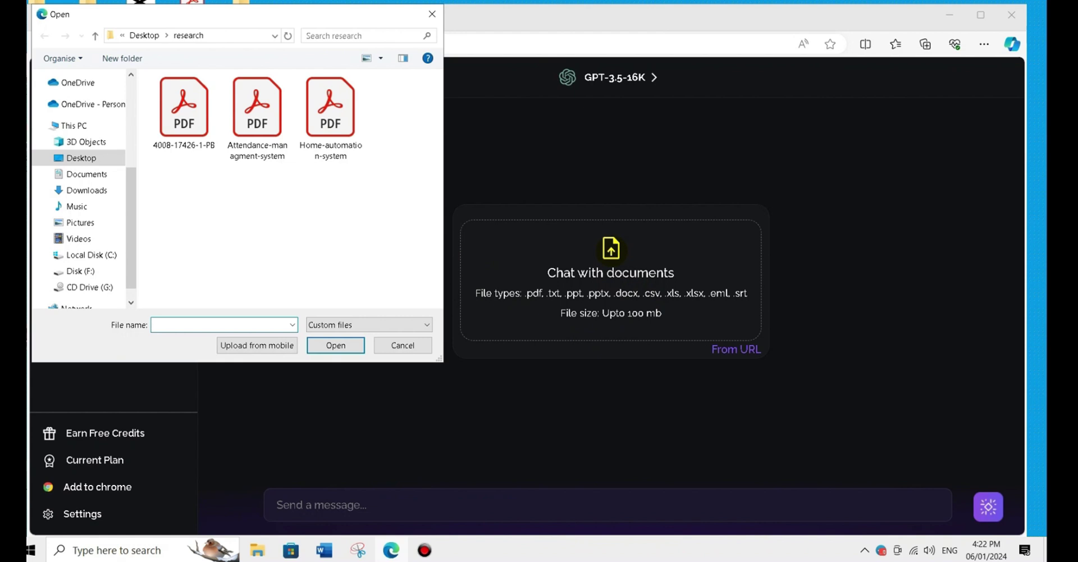
double_click(339, 136)
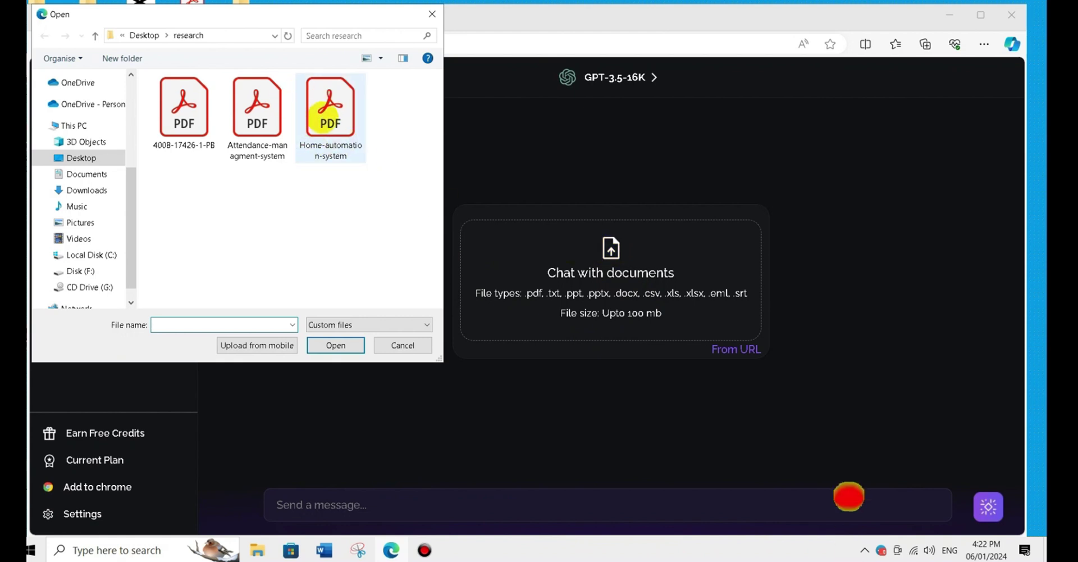
click(404, 344)
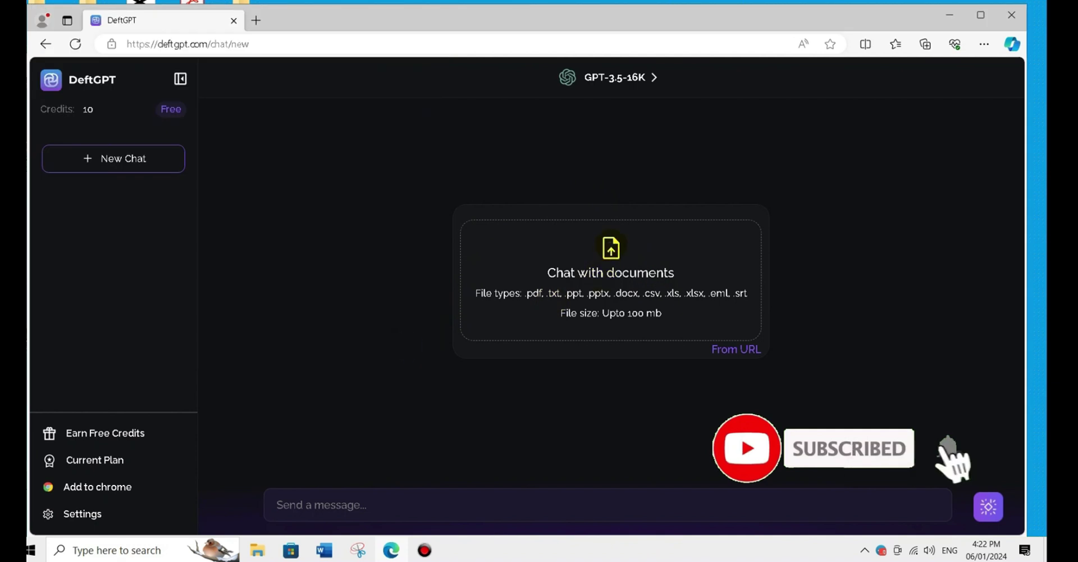
click(604, 281)
click(330, 115)
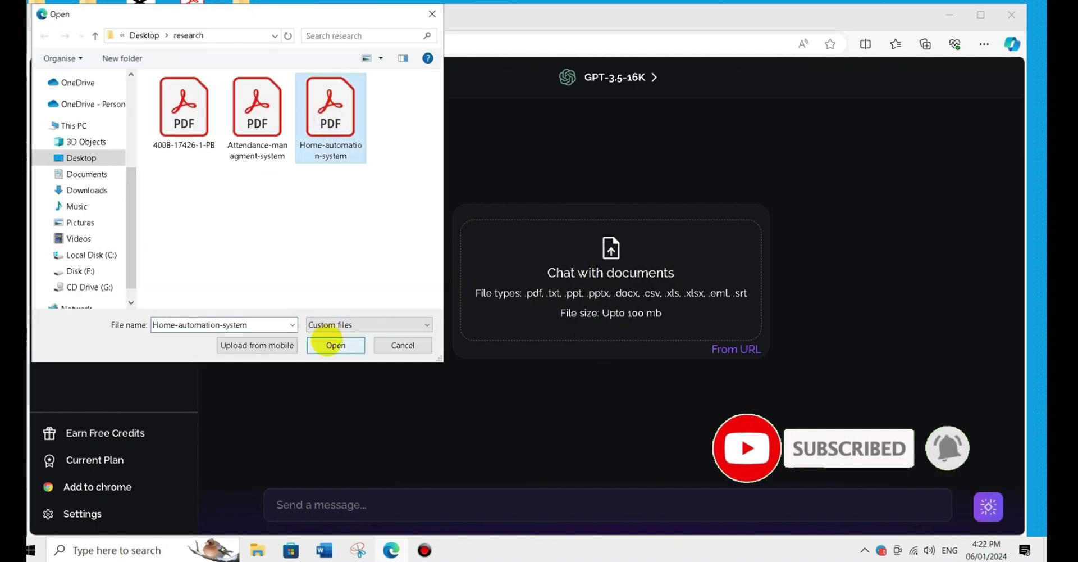
click(336, 345)
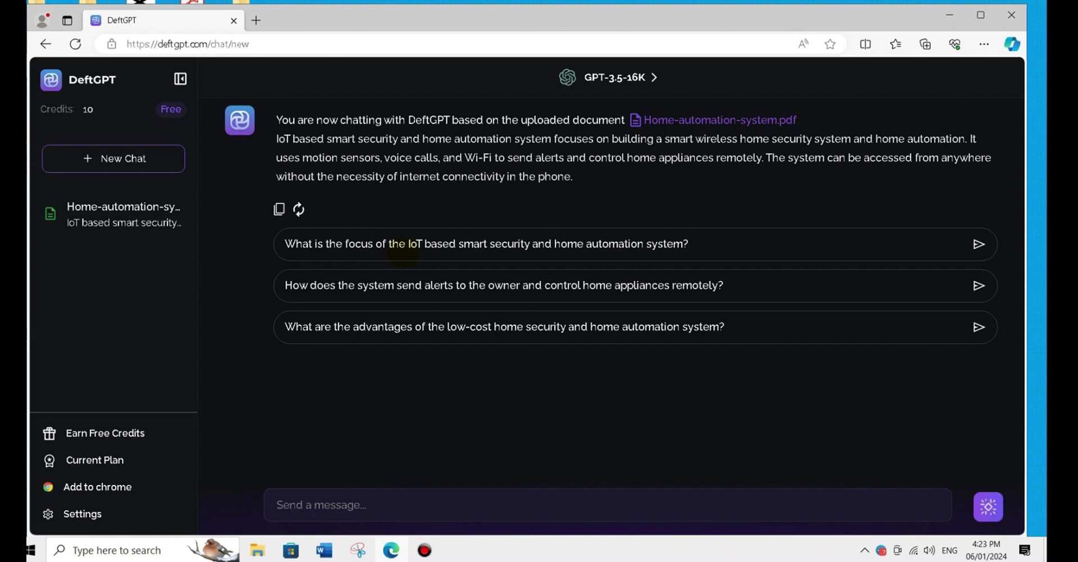
Ask the suggested questions about the system's focus and its wireless alerts.
click(410, 244)
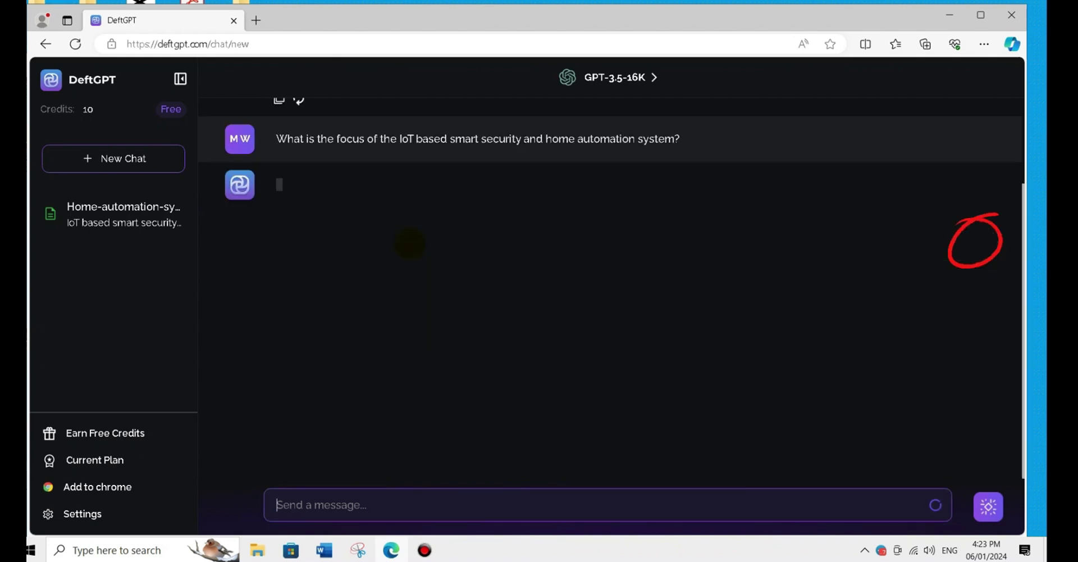
triple_click(400, 242)
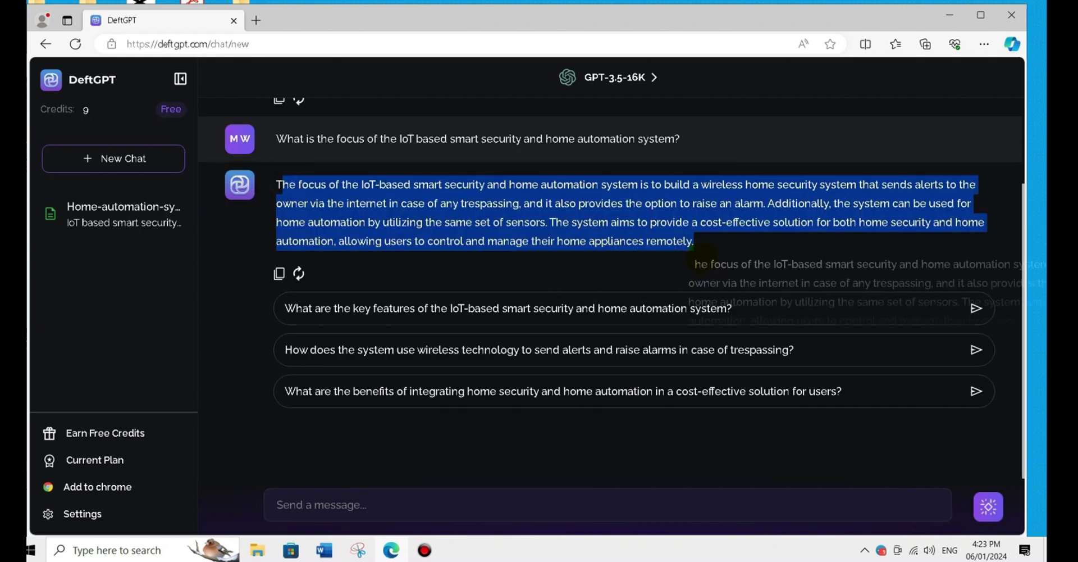
drag(399, 241, 571, 237)
click(374, 351)
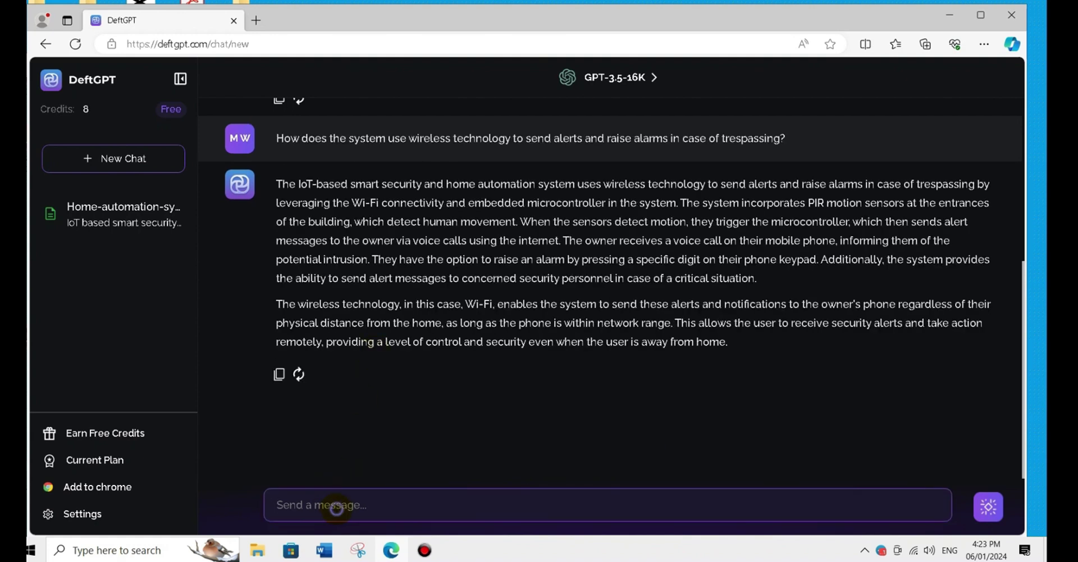
Ask 'conclusion of paper' and review DeftGPT's answer.
text(conclusion of paper)
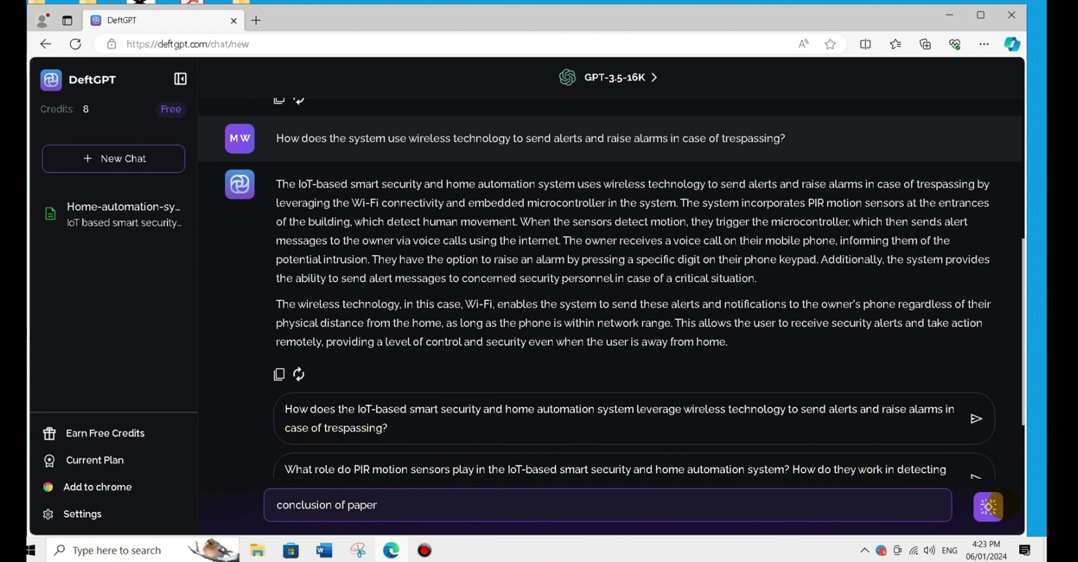
click(989, 505)
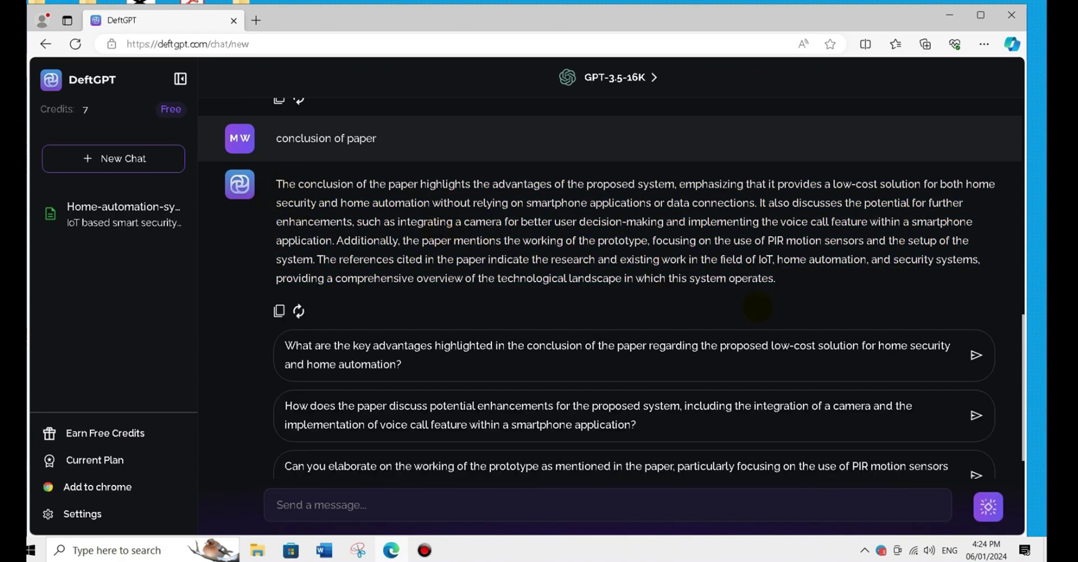
drag(774, 284, 288, 209)
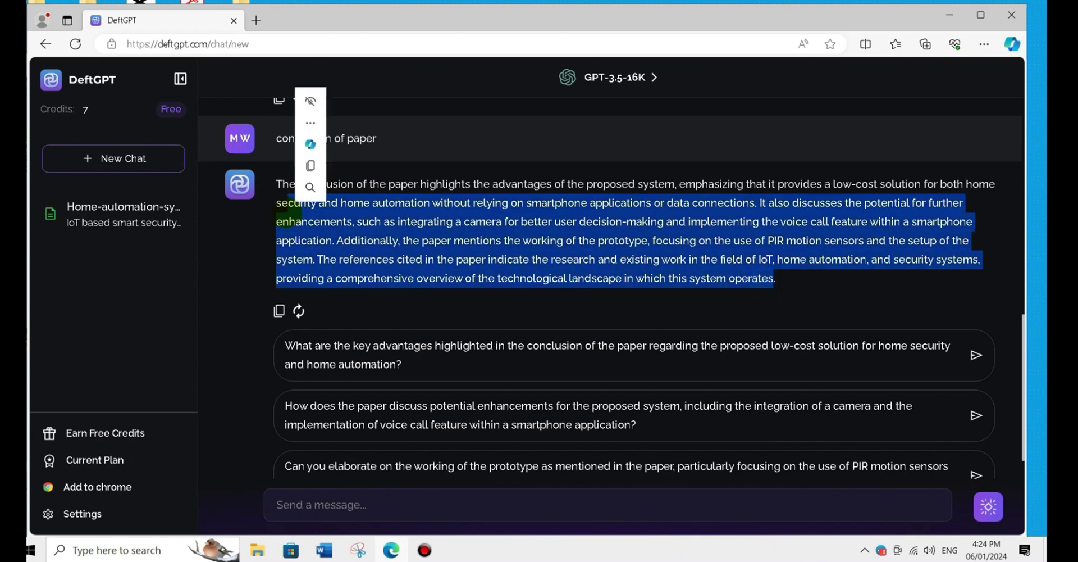
click(442, 237)
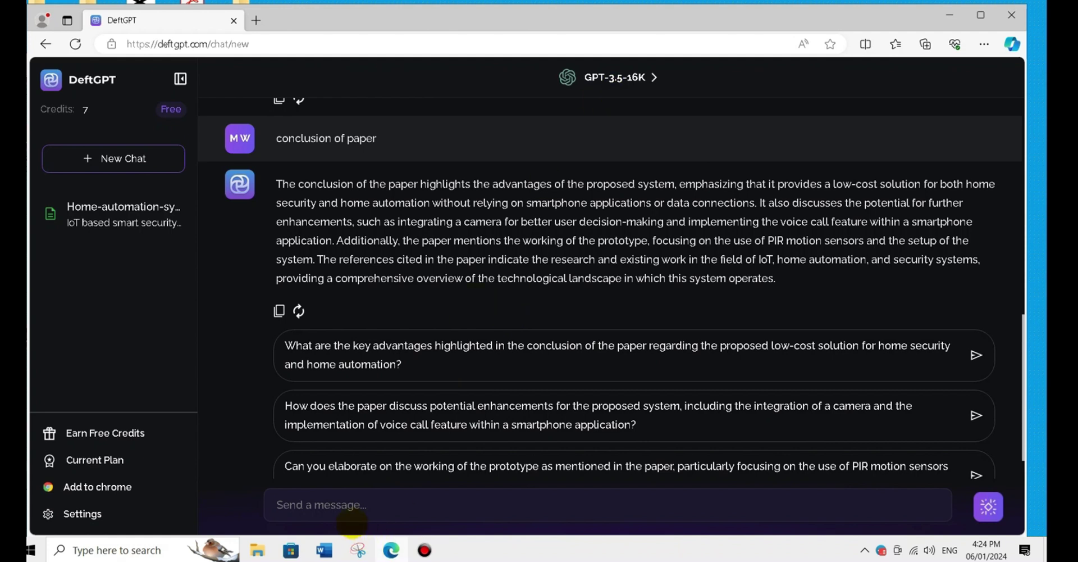
click(331, 506)
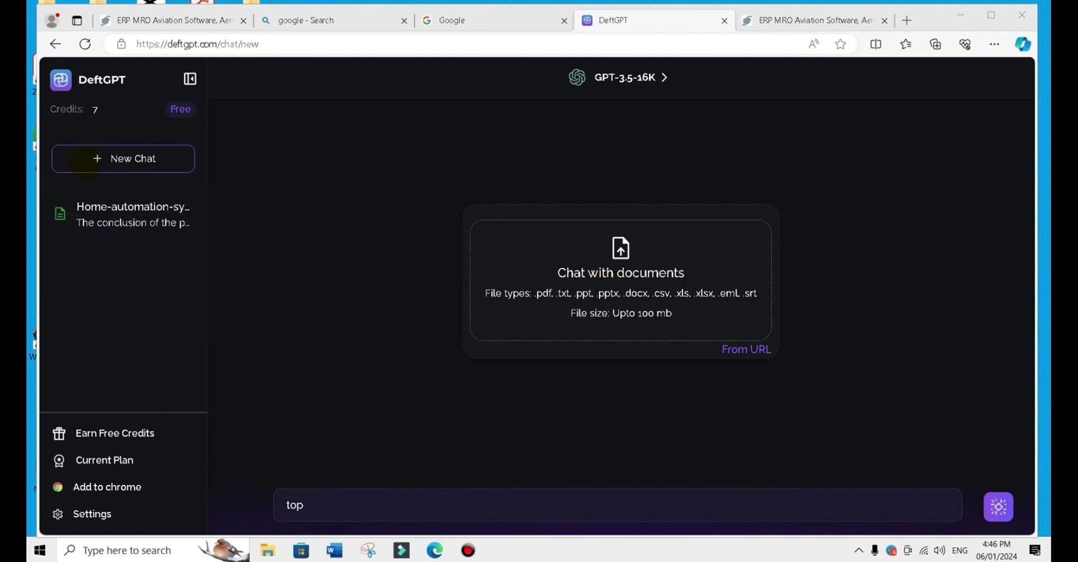
Paste and send the question on AI's pros and cons for researchers and students in 2024.
click(93, 158)
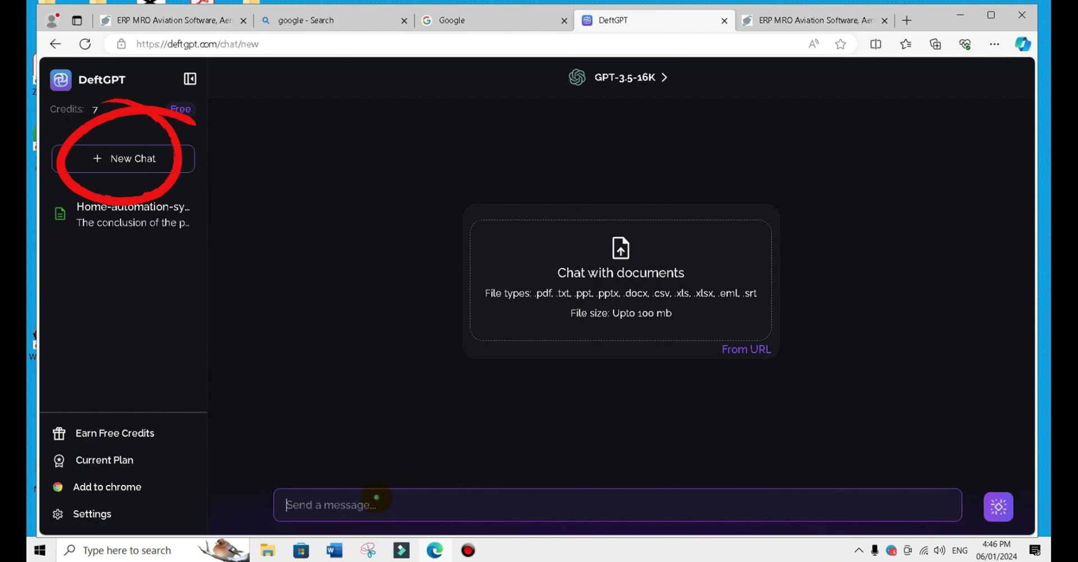
right_click(375, 498)
click(408, 388)
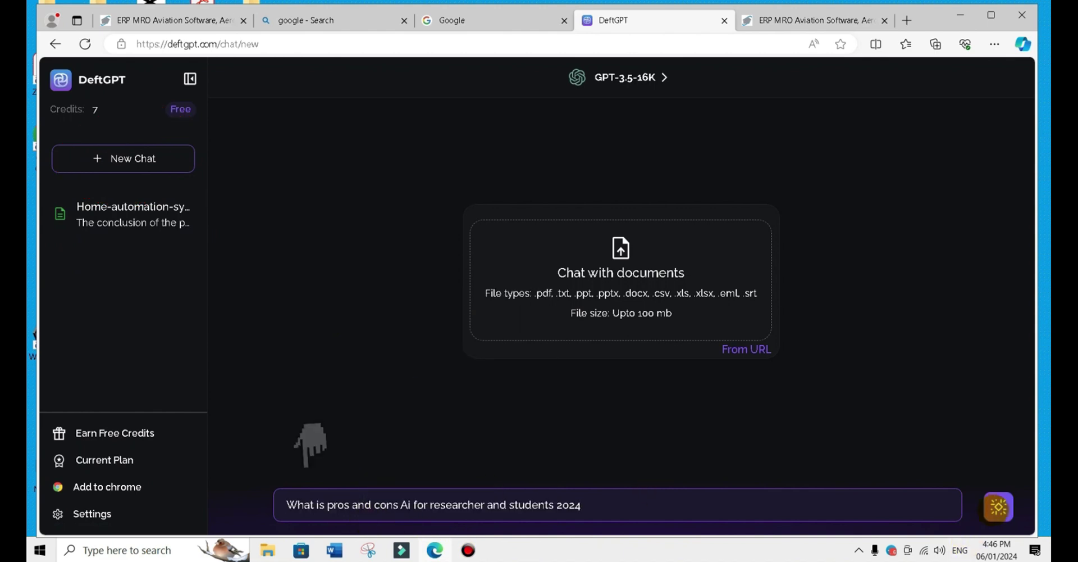
key(Return)
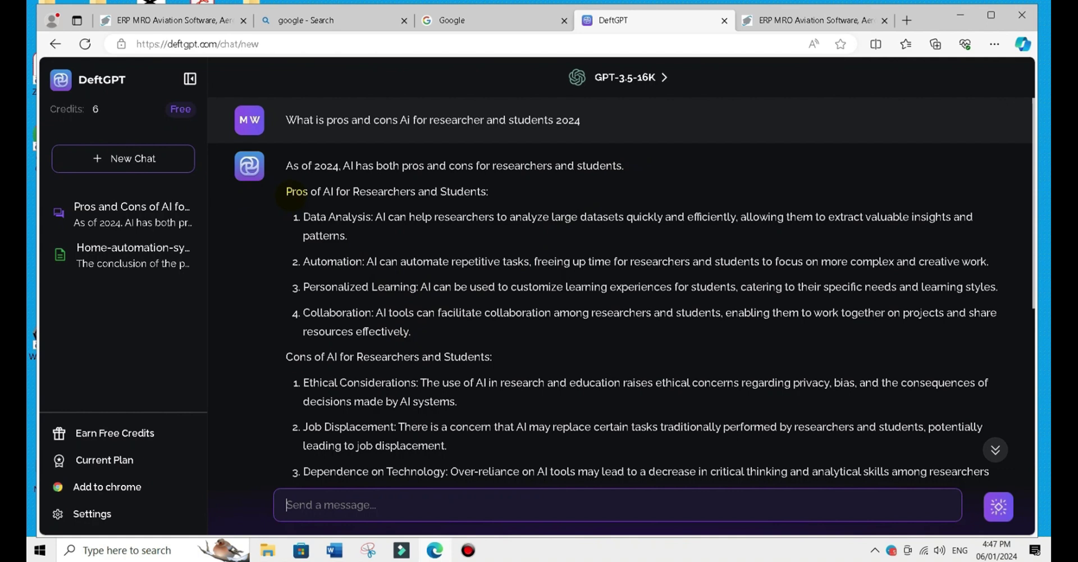
Read through the answer, highlighting the Pros heading, first cons and Ethical Considerations.
drag(287, 191, 487, 192)
click(396, 230)
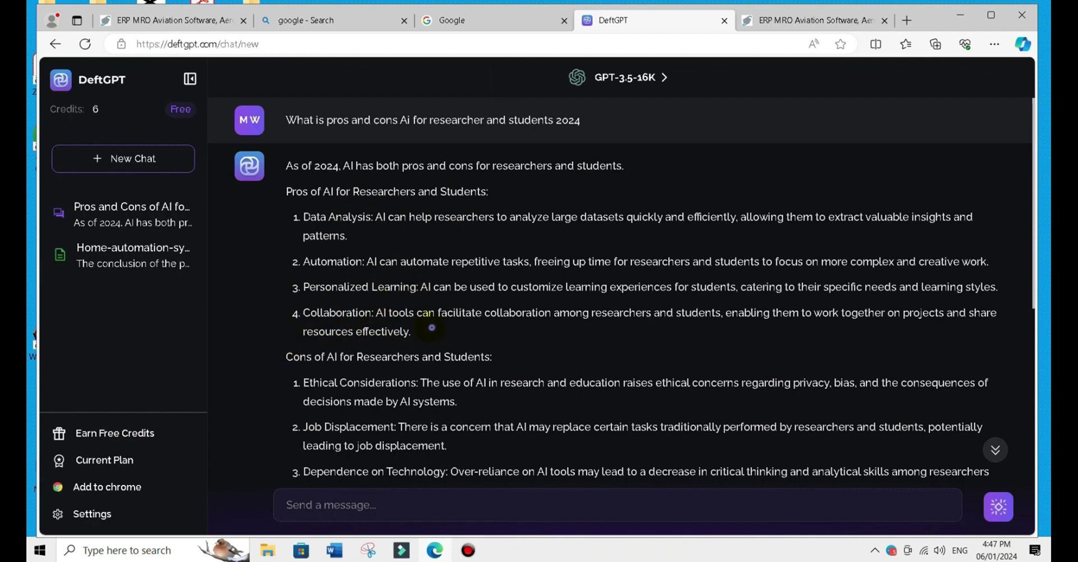
drag(431, 328, 302, 216)
scroll(430, 330, down, 1)
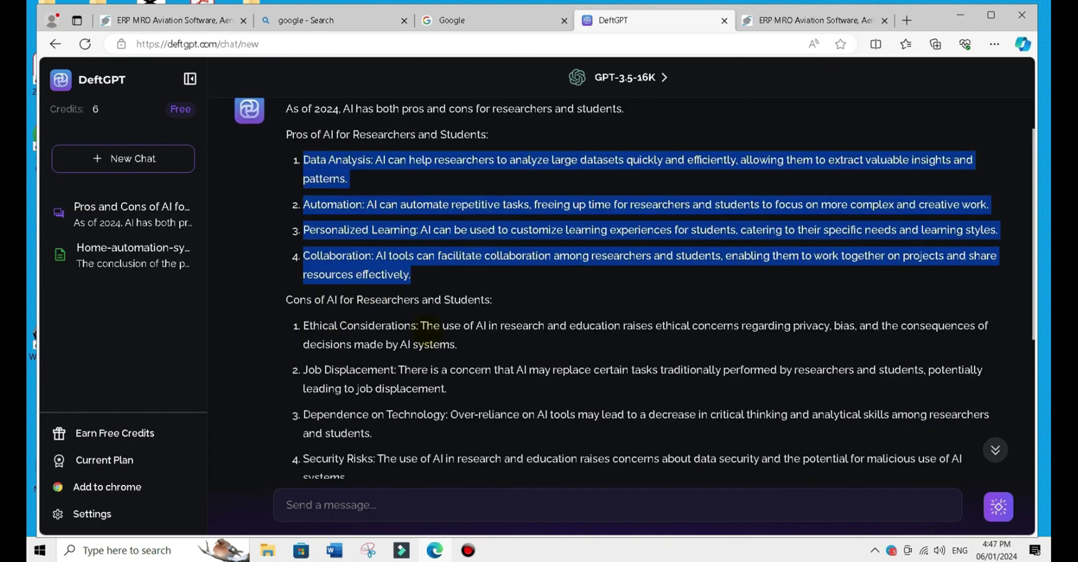
scroll(426, 331, down, 1)
scroll(428, 332, down, 1)
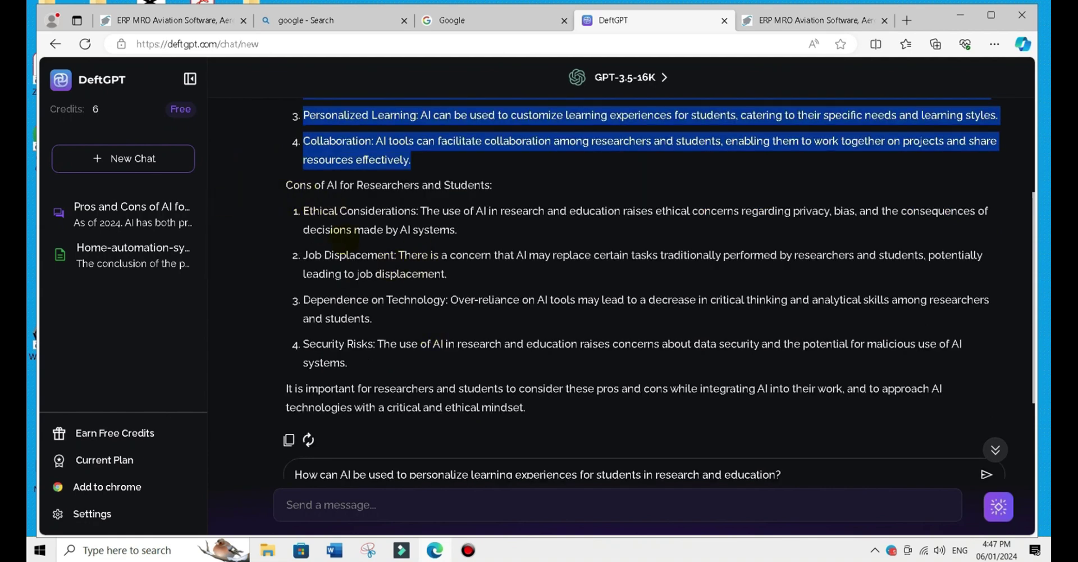
drag(303, 211, 455, 303)
click(416, 336)
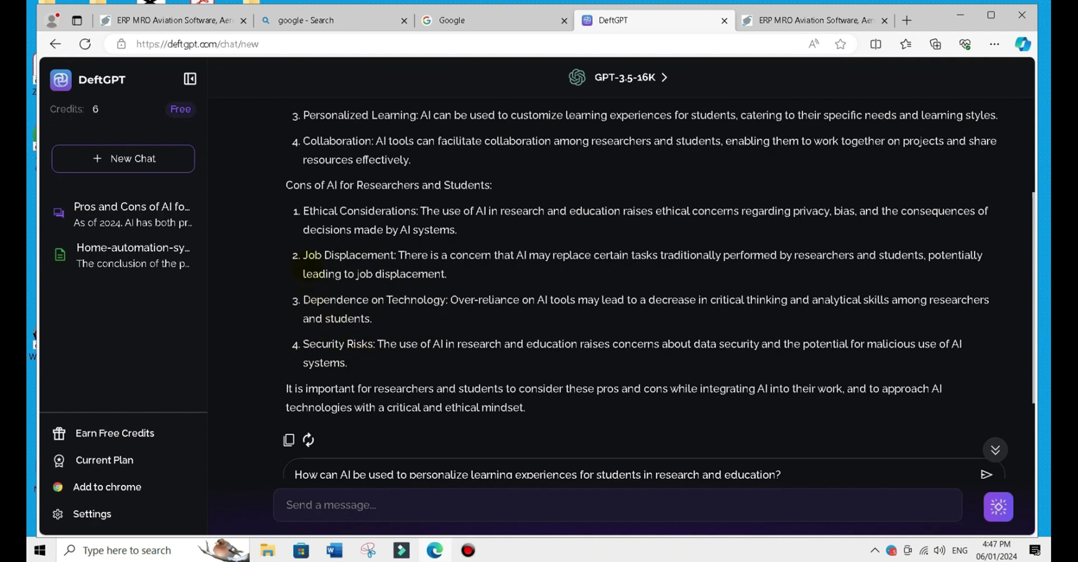
mouse_move(425, 215)
mouse_down()
mouse_move(303, 211)
mouse_move(526, 407)
mouse_up()
click(413, 275)
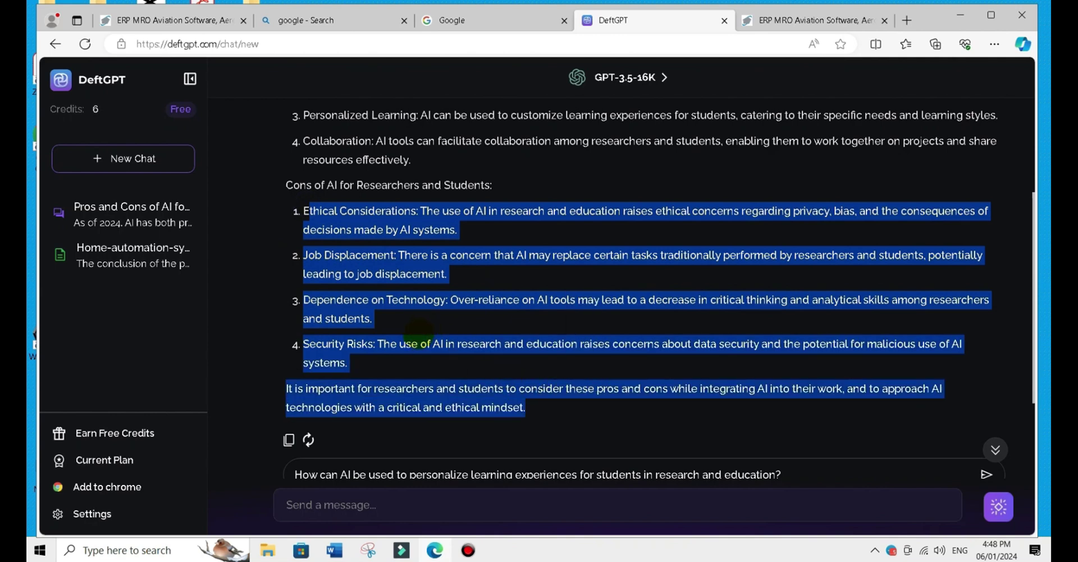
scroll(418, 328, up, 3)
scroll(339, 295, down, 2)
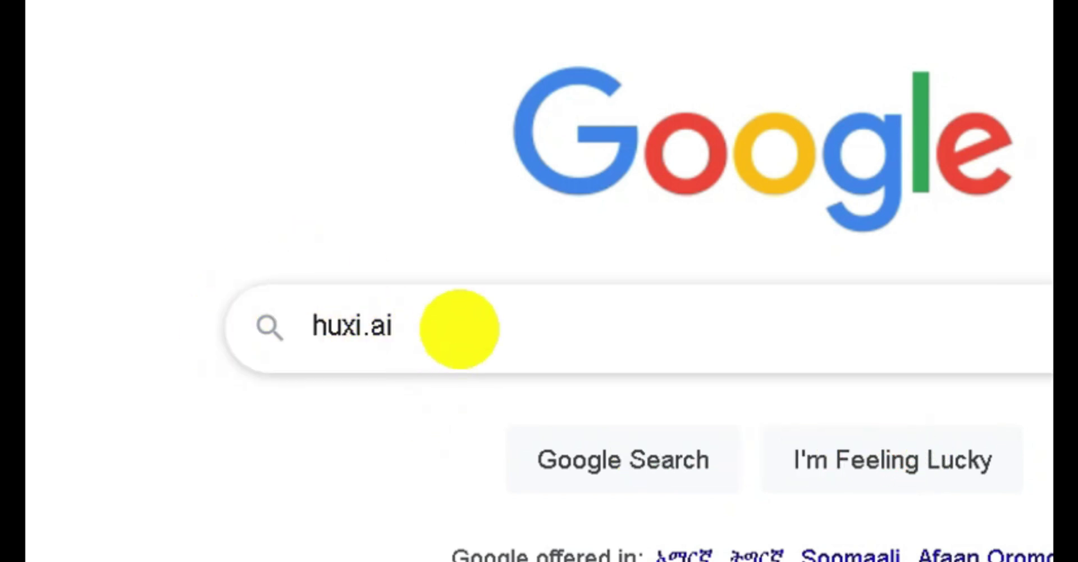
Search Google for huxi.ai and open the Huxli.ai site.
drag(432, 326, 312, 310)
click(617, 457)
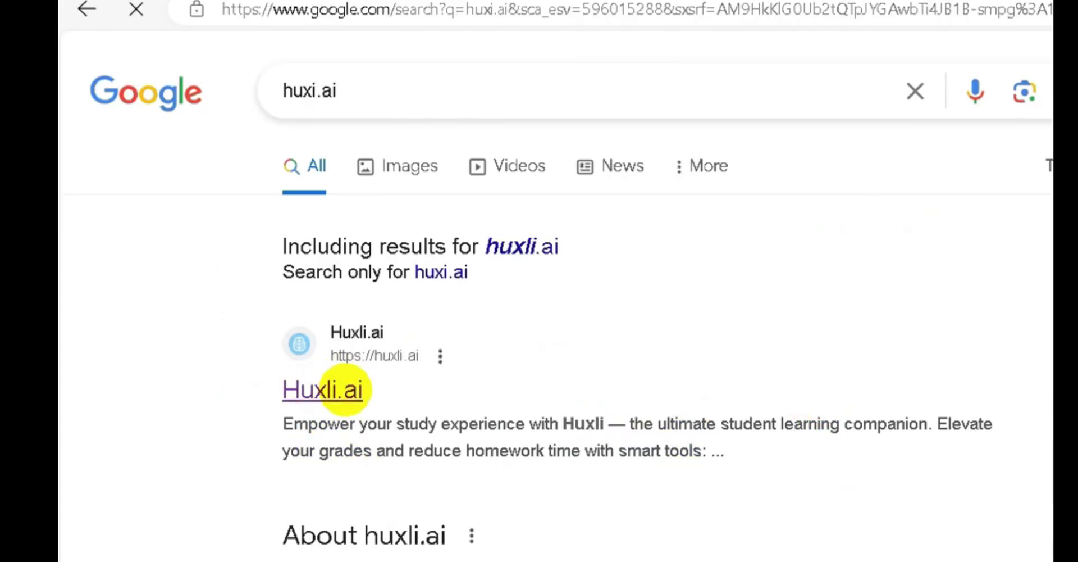
click(304, 386)
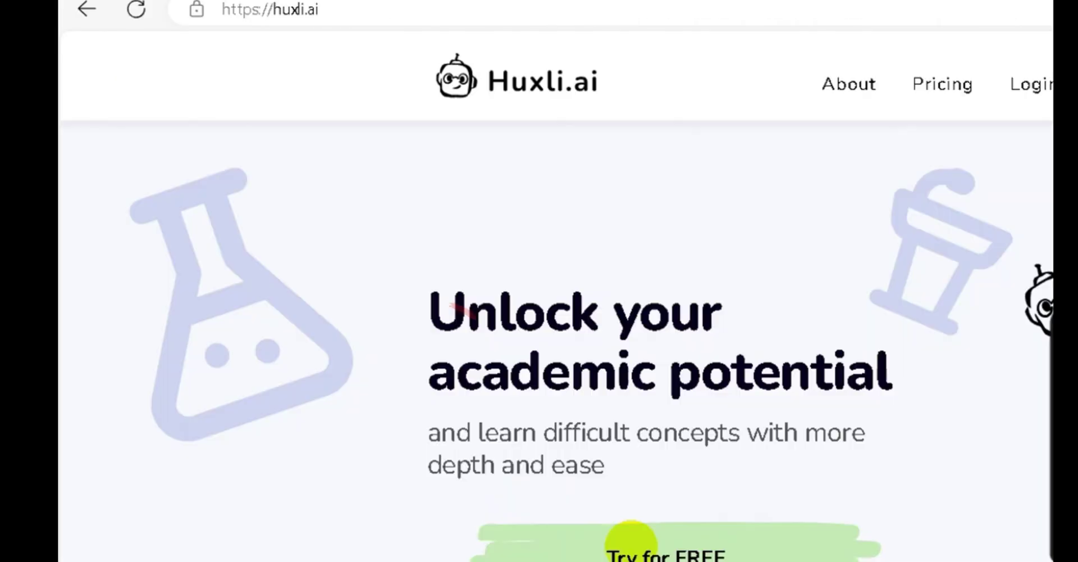
Sign up free with Google, finish onboarding, and dismiss the email-list popup.
click(369, 410)
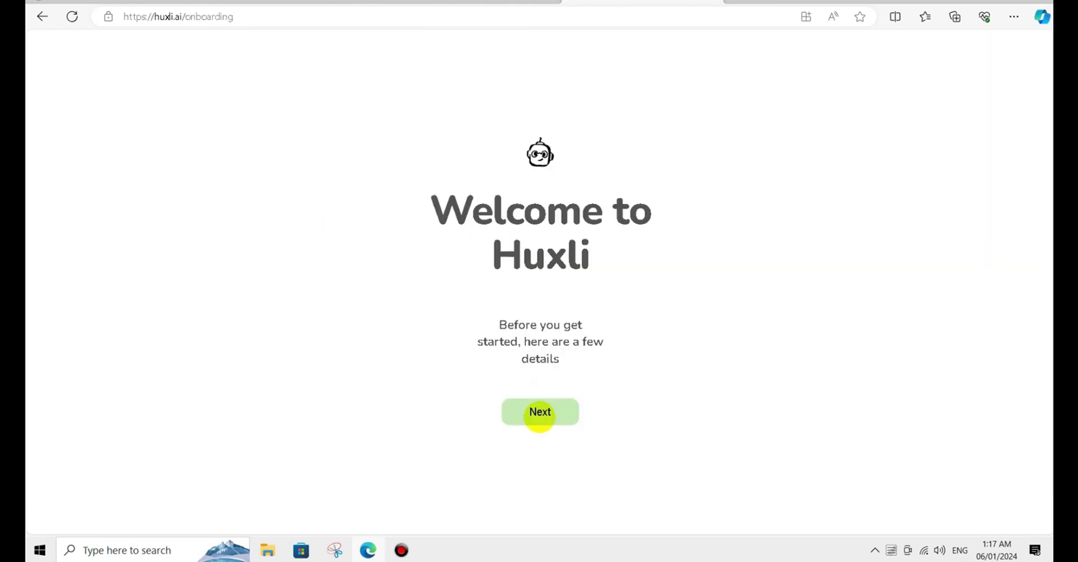
click(539, 410)
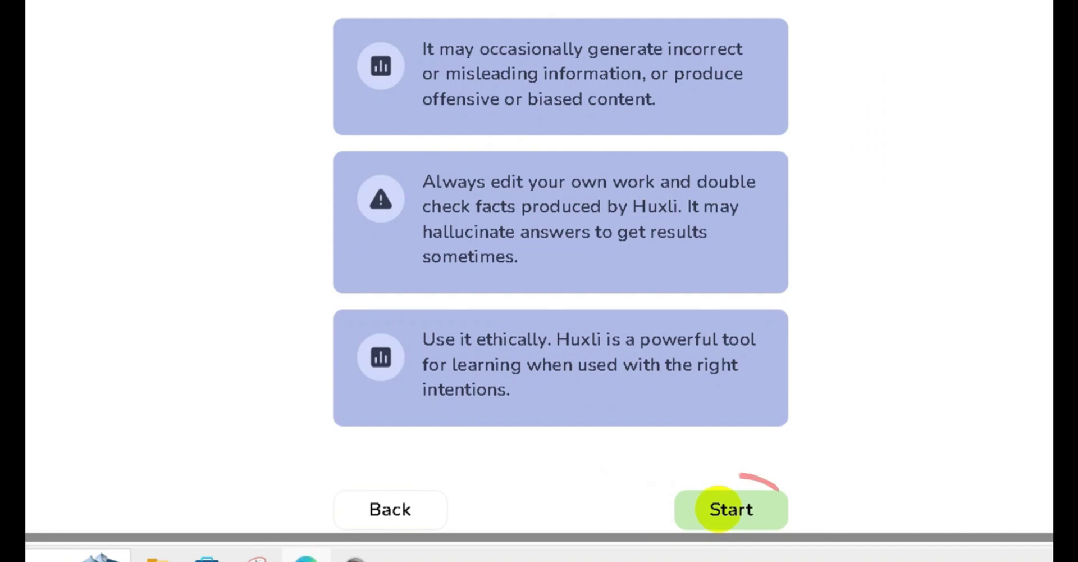
click(730, 509)
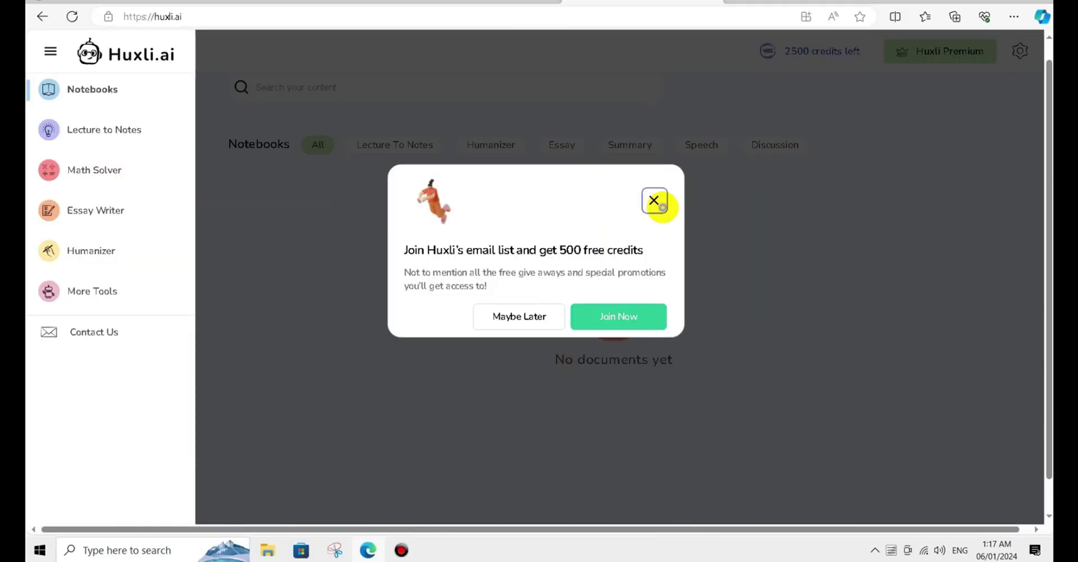
click(654, 196)
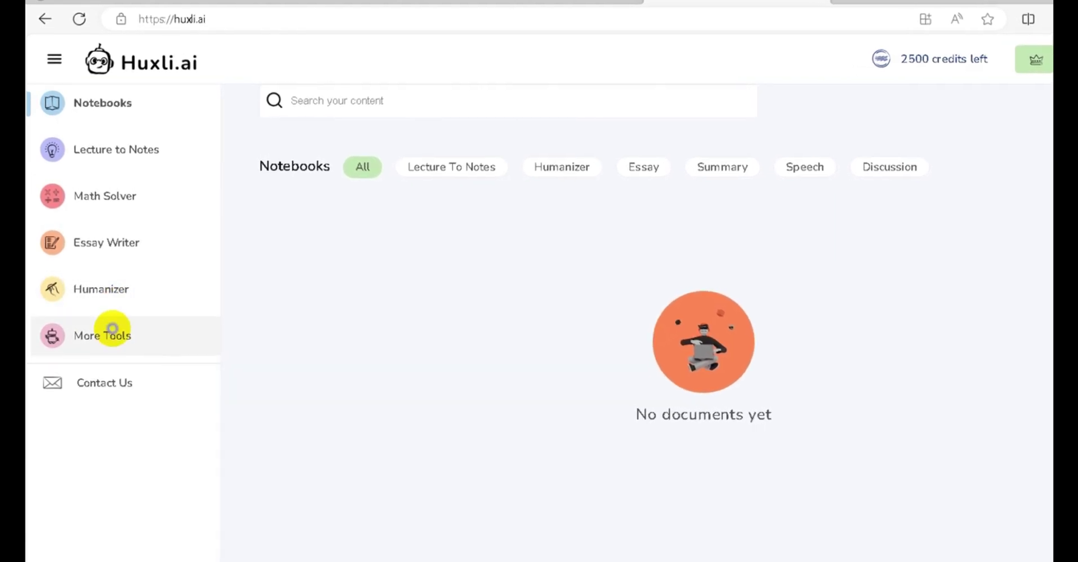
Open More Tools and try the Paraphraser's formal, casual and rewrite tones.
click(112, 331)
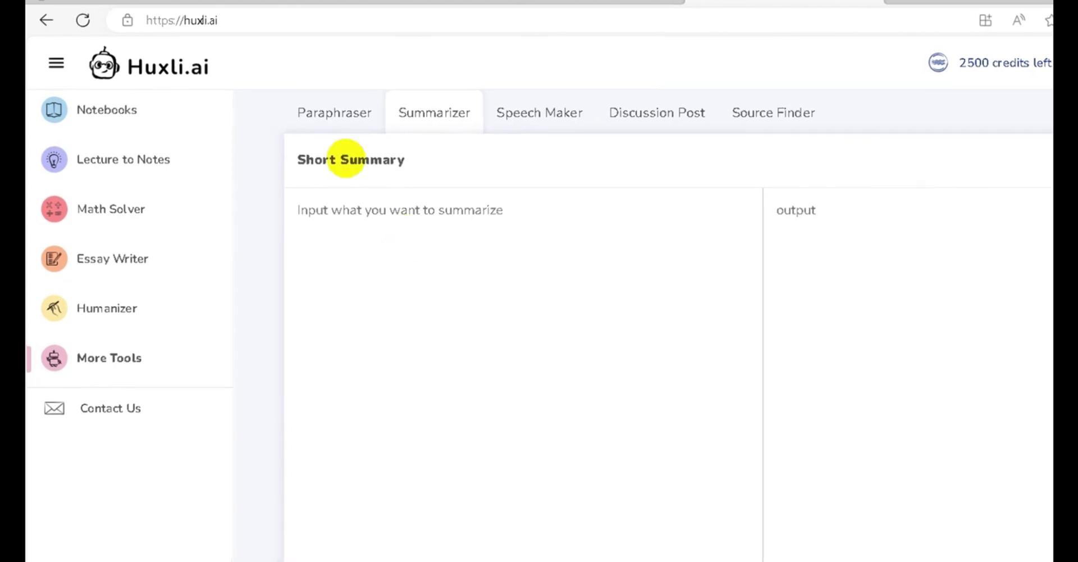
click(315, 112)
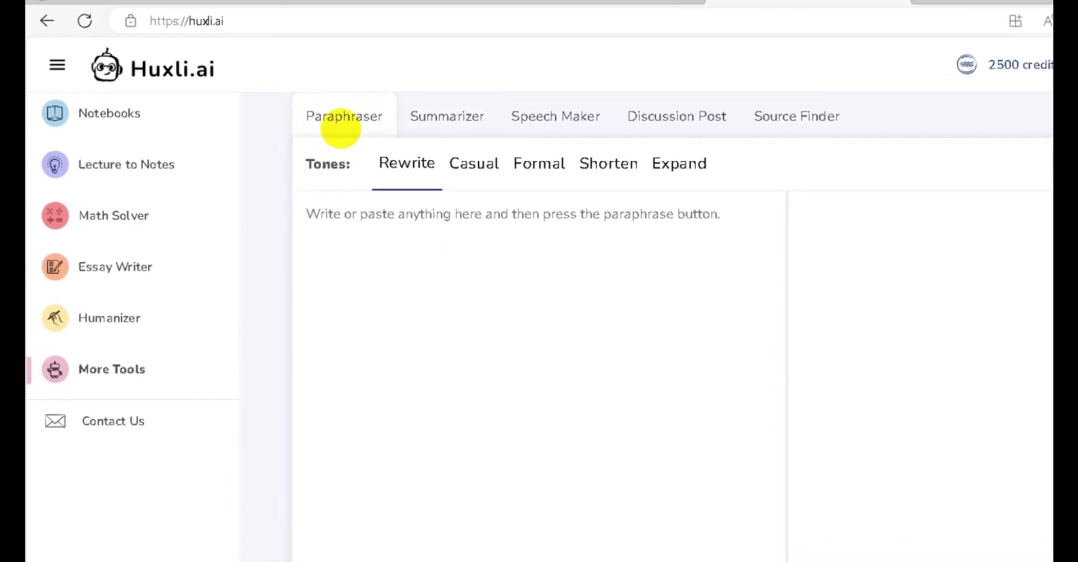
click(558, 275)
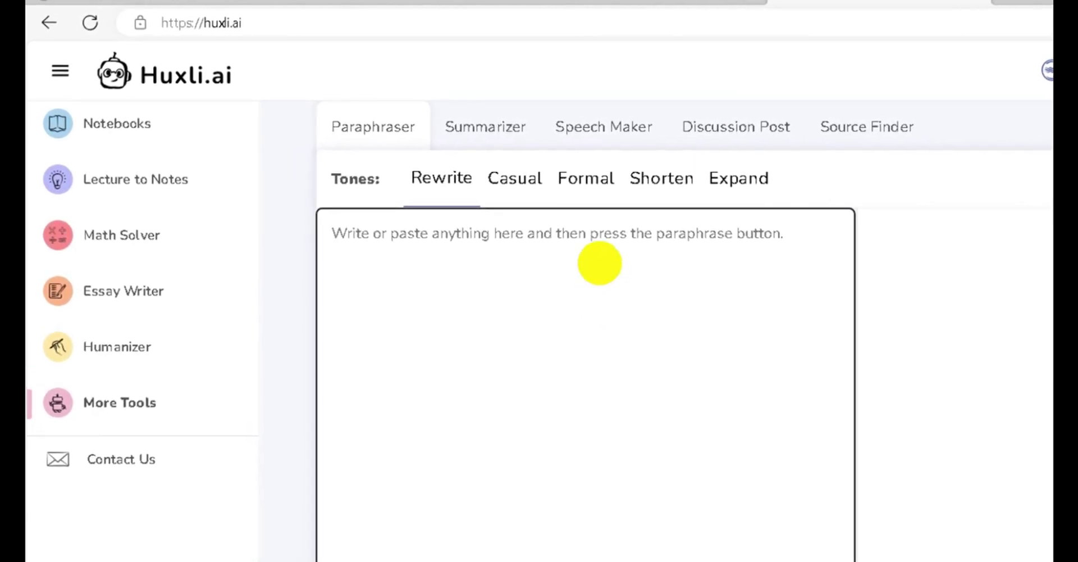
click(585, 179)
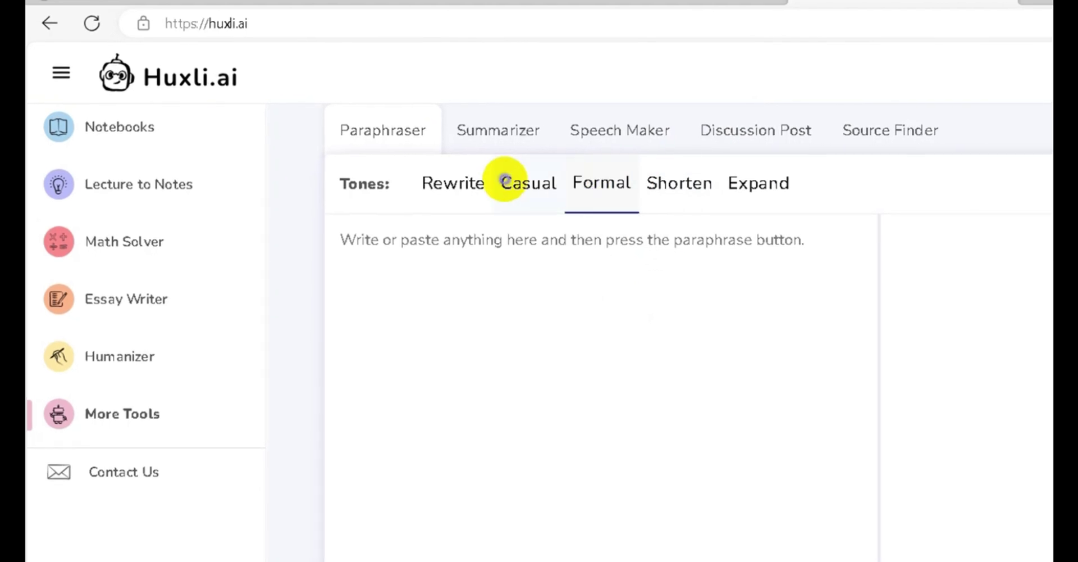
click(508, 183)
click(449, 184)
Return to the Summarizer with the cursor in its empty input box.
click(503, 130)
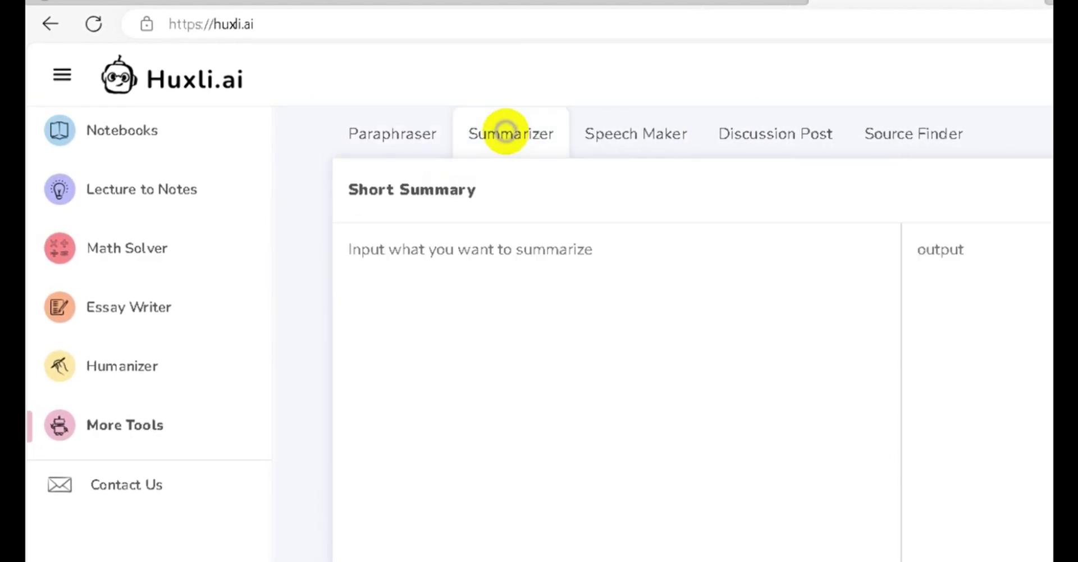
click(439, 242)
click(676, 267)
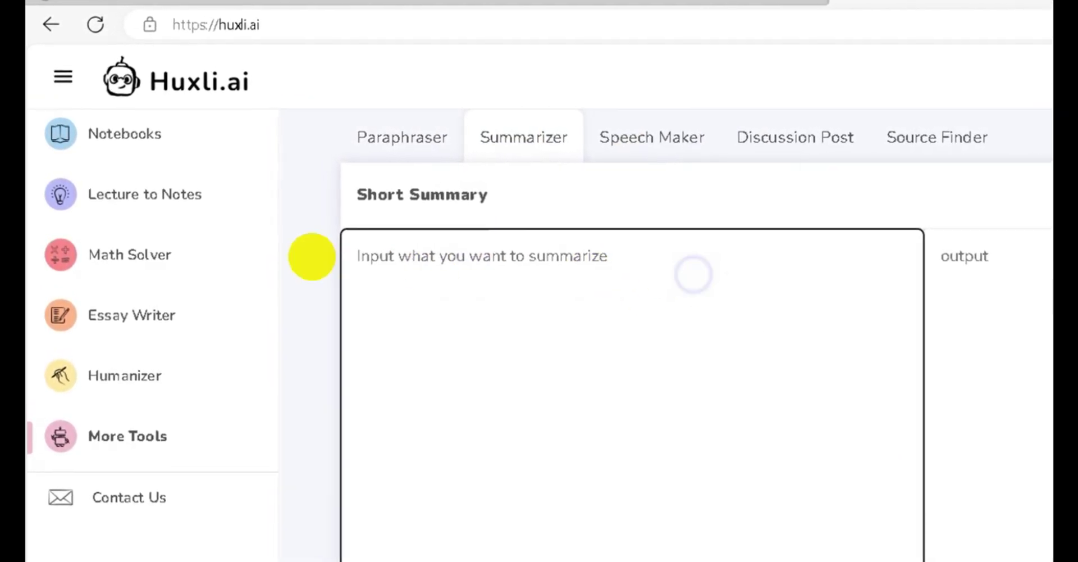
click(587, 301)
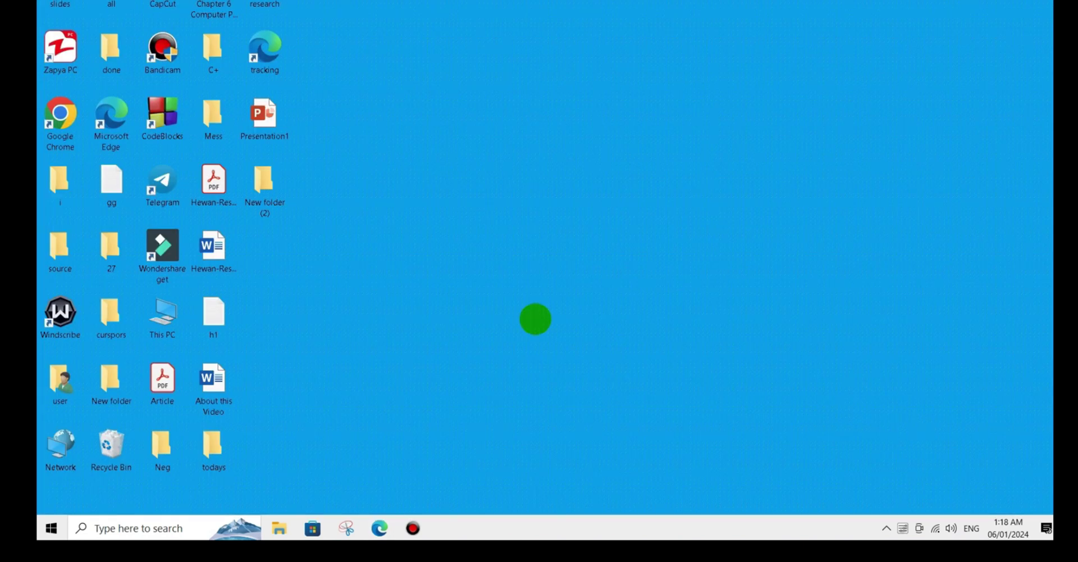
Paste the copied paper text into the Summarizer and generate a short summary.
right_click(366, 192)
click(403, 317)
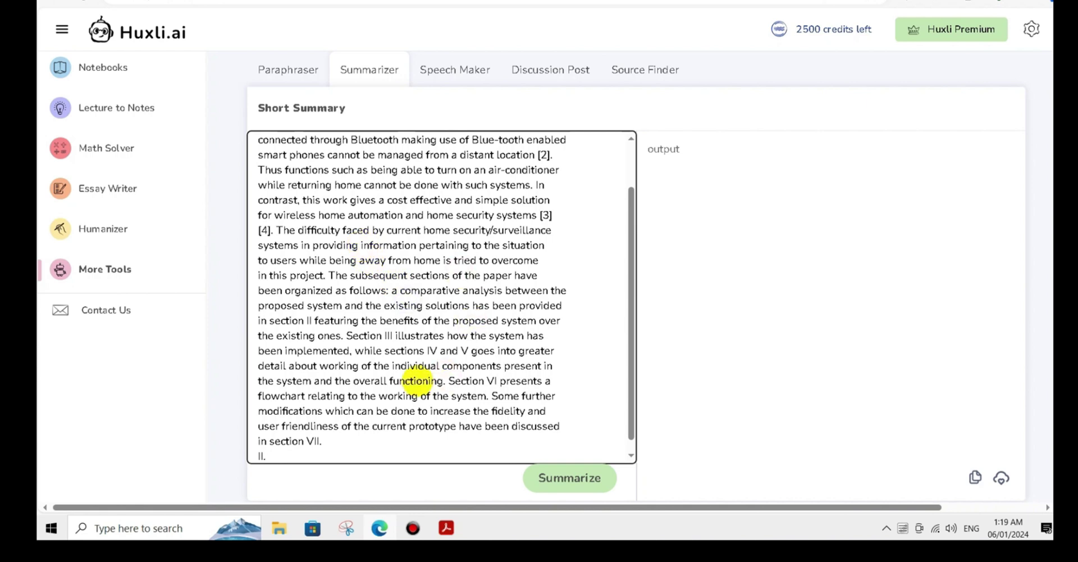
click(563, 478)
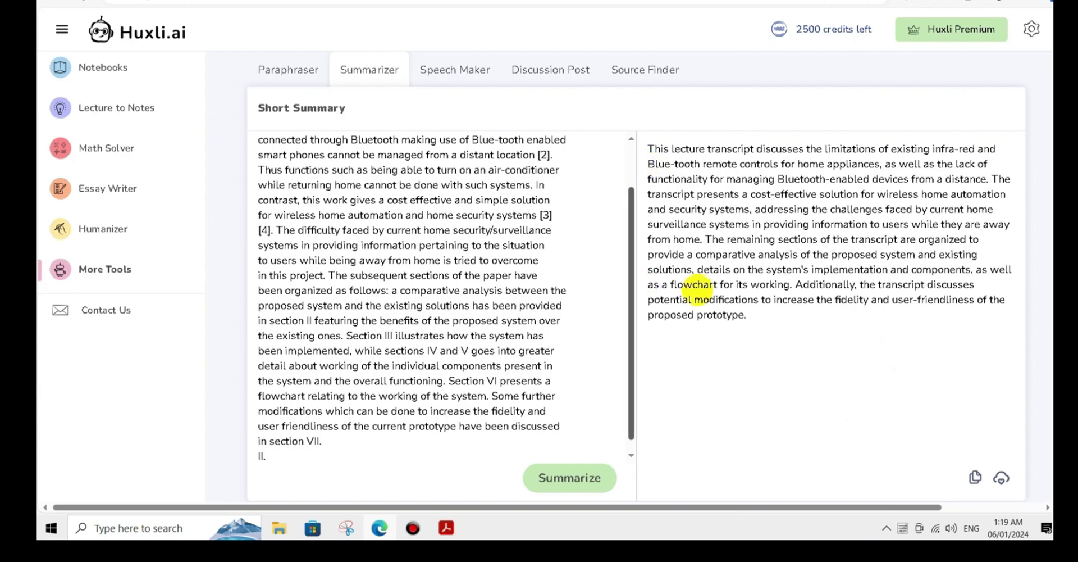
Review the generated summary against the pasted input text.
drag(778, 313, 646, 148)
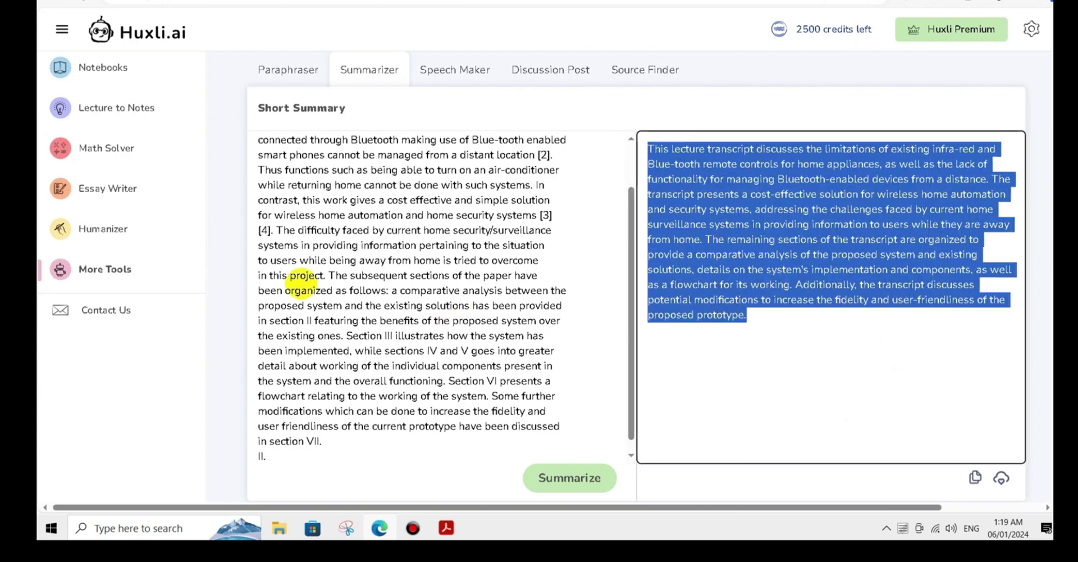
click(314, 275)
drag(325, 445, 219, 111)
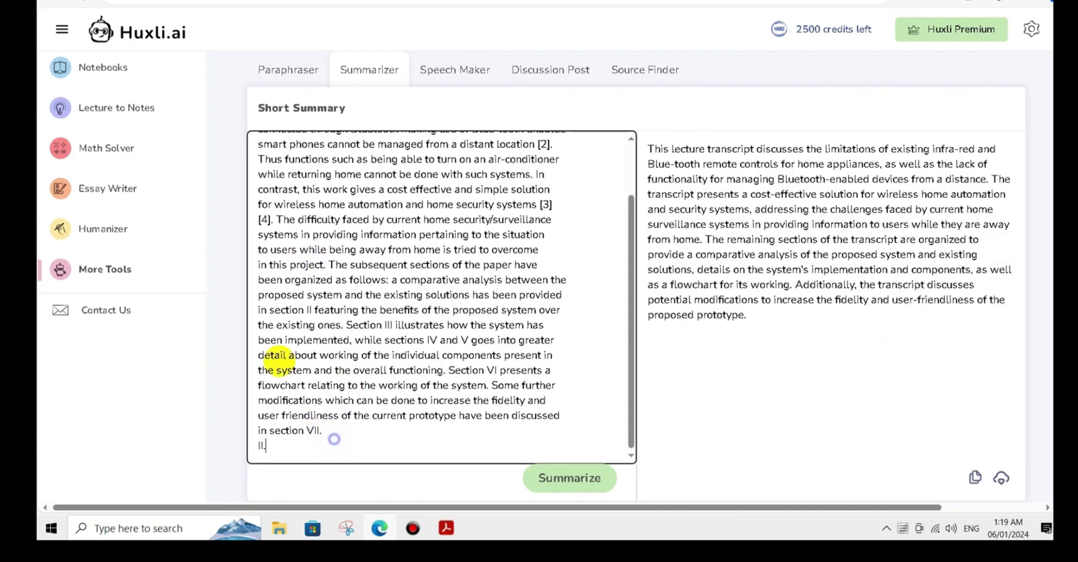
click(498, 264)
scroll(618, 315, down, 3)
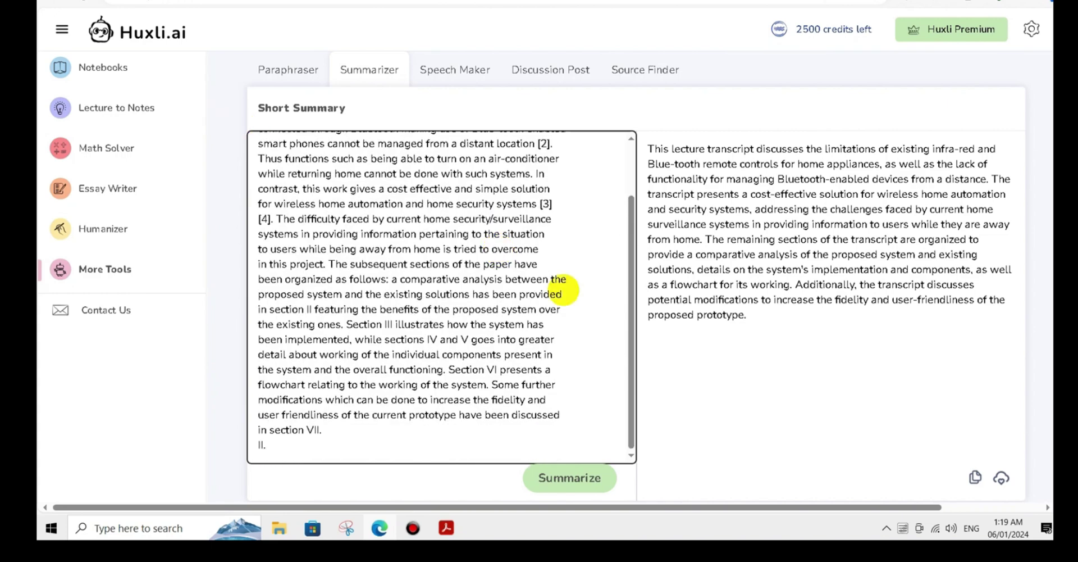
scroll(621, 323, down, 1)
drag(630, 382, 624, 217)
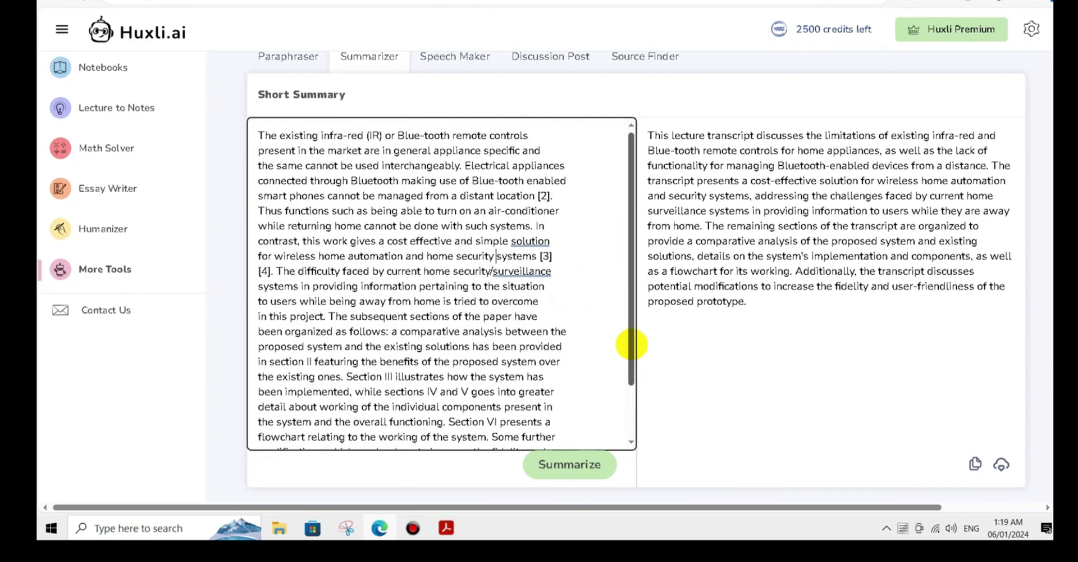
scroll(631, 345, down, 1)
mouse_move(828, 335)
mouse_down()
mouse_move(682, 203)
mouse_move(641, 115)
mouse_up()
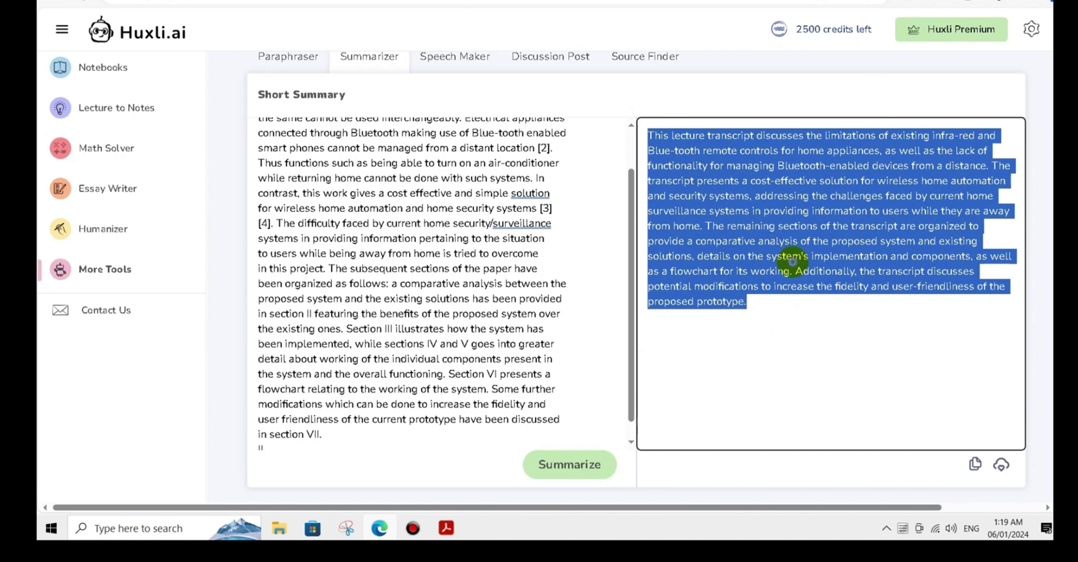
click(792, 258)
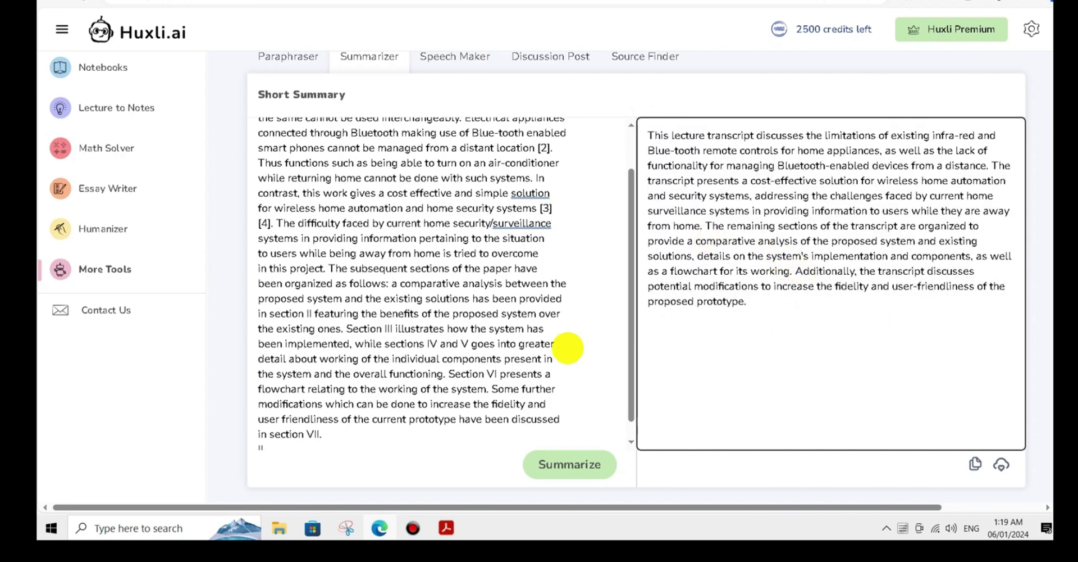
scroll(568, 349, down, 1)
click(277, 99)
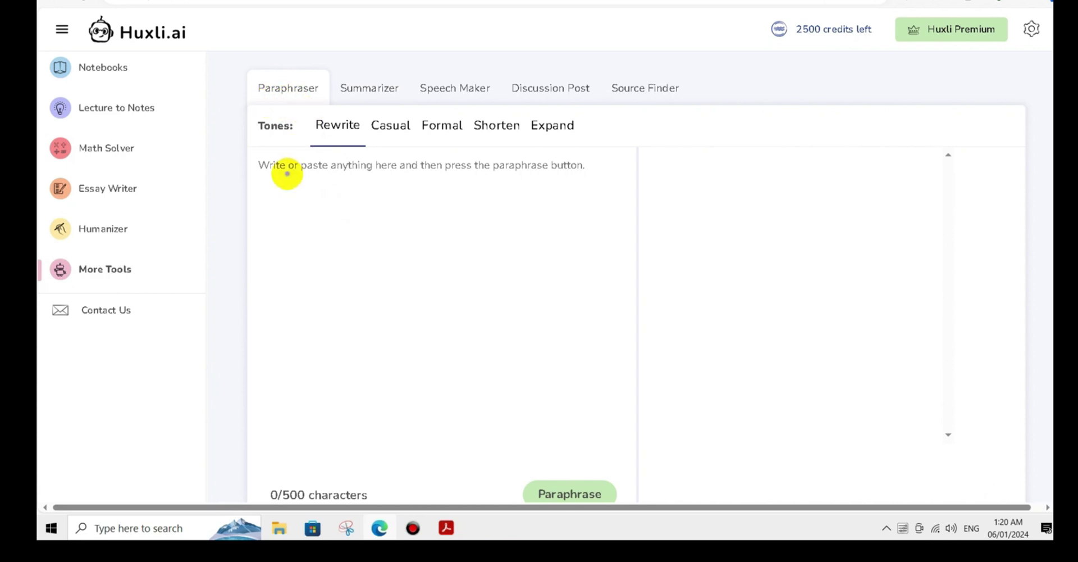
Paste the remote-control paragraph into the Paraphraser and paraphrase it in Rewrite tone.
click(287, 174)
right_click(285, 173)
click(317, 280)
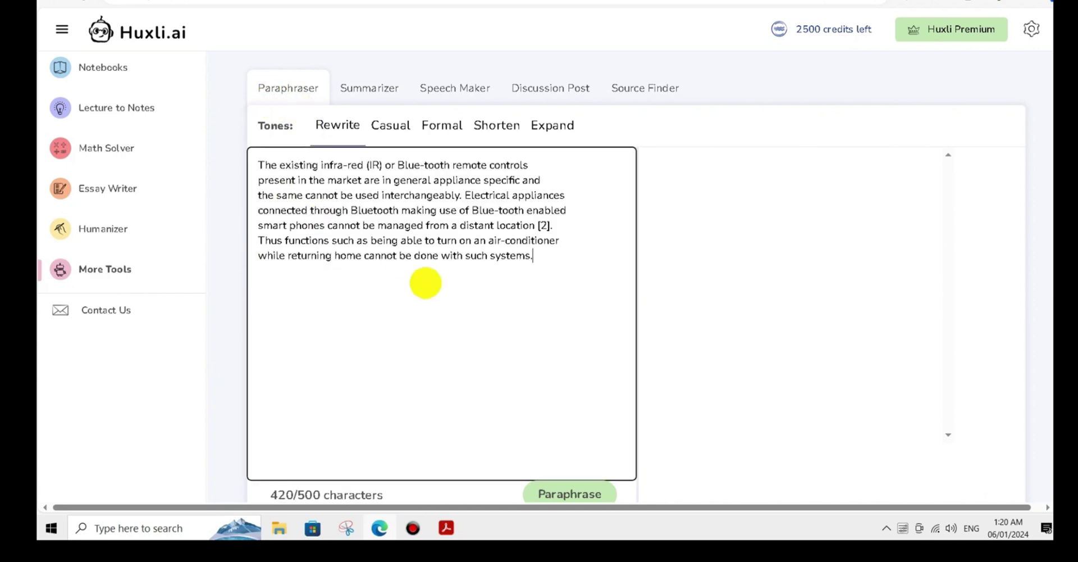
drag(529, 285, 180, 174)
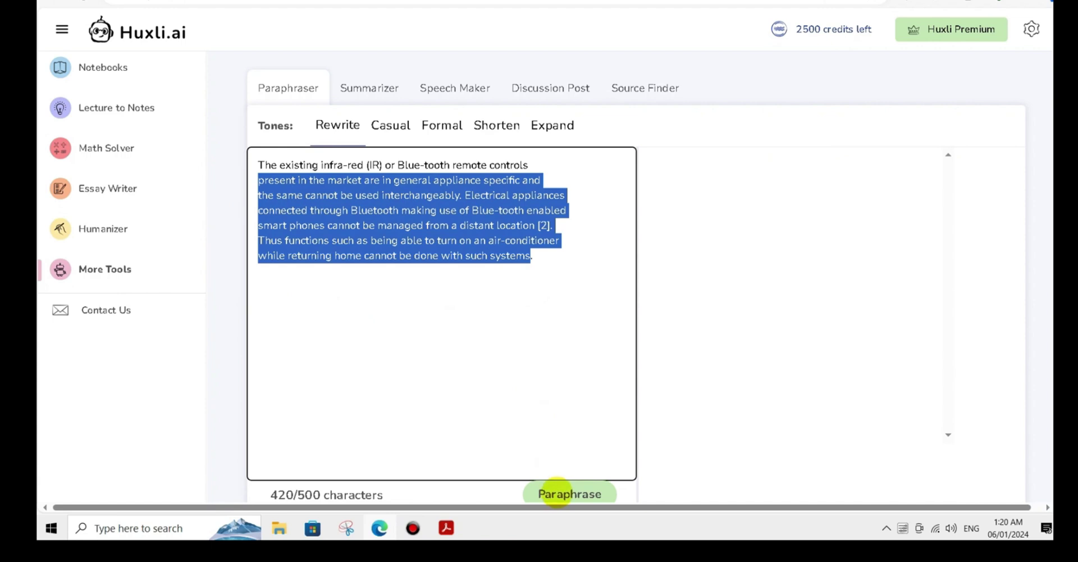
click(561, 494)
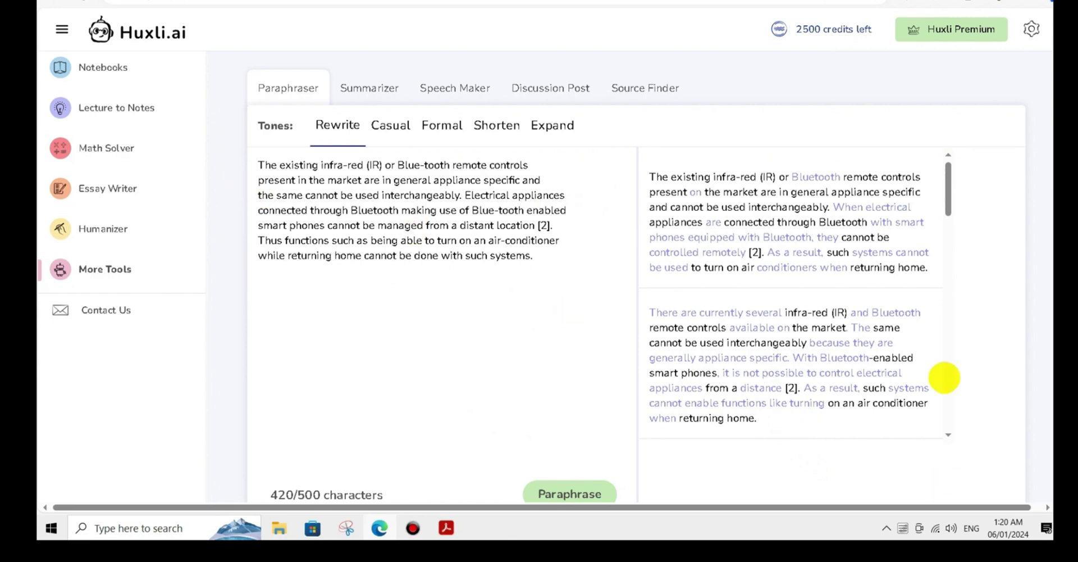
Scroll through the generated paraphrase versions.
scroll(951, 192, down, 3)
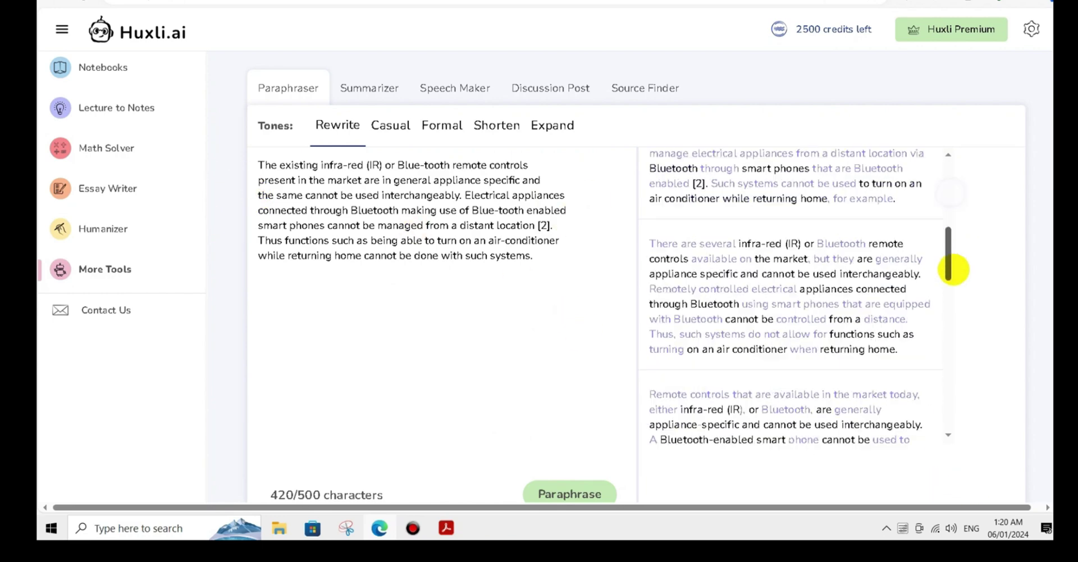
scroll(955, 264, down, 3)
scroll(955, 301, up, 4)
scroll(915, 204, up, 2)
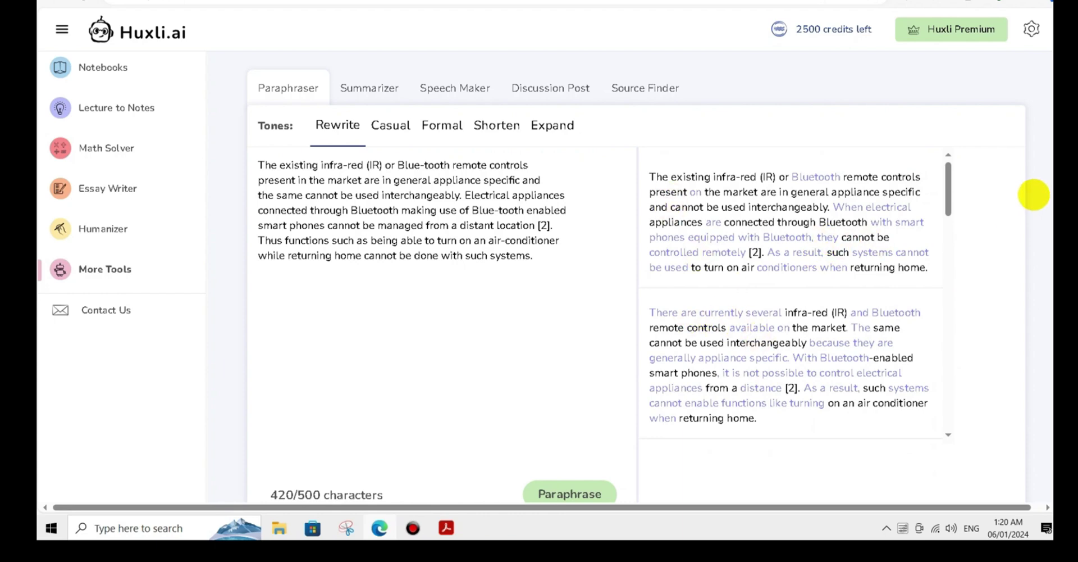
mouse_move(949, 177)
mouse_down()
mouse_move(947, 373)
mouse_move(930, 402)
mouse_move(962, 193)
mouse_move(952, 367)
mouse_up()
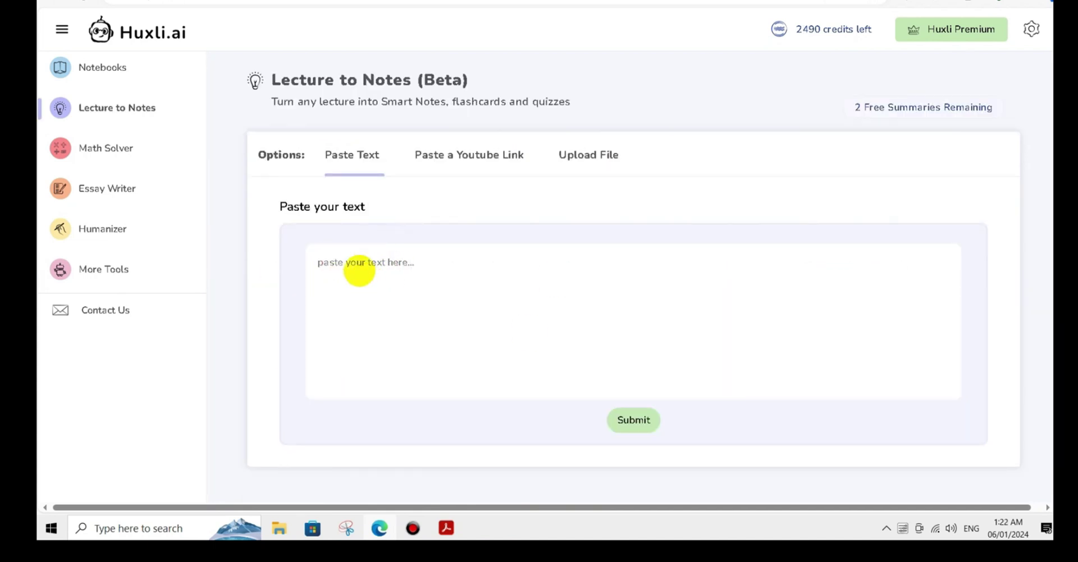
Paste the remote-control paragraph into Lecture to Notes and submit it as Untitled Note 1.
click(352, 260)
right_click(355, 261)
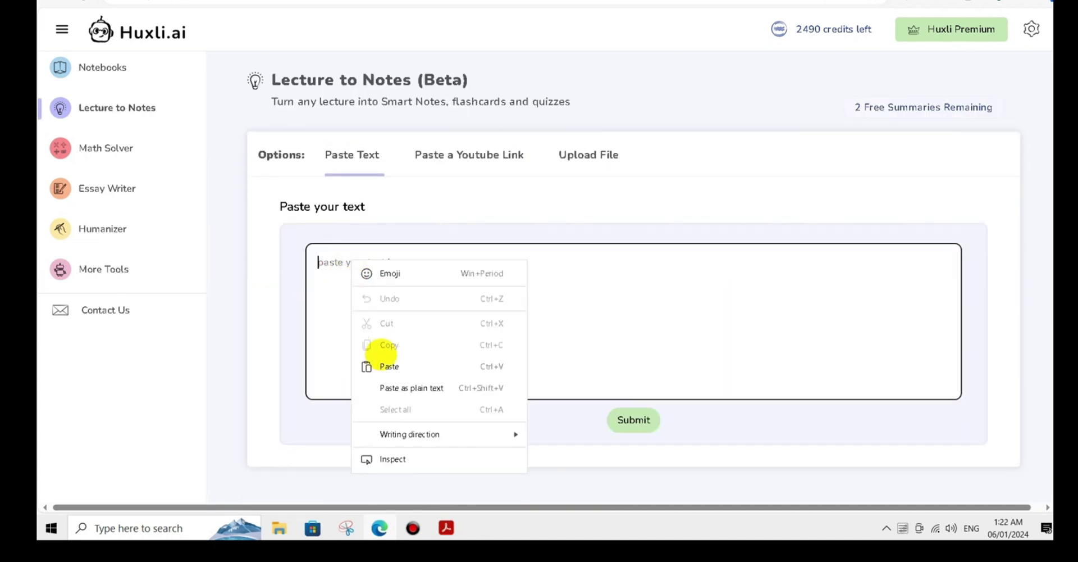
click(385, 364)
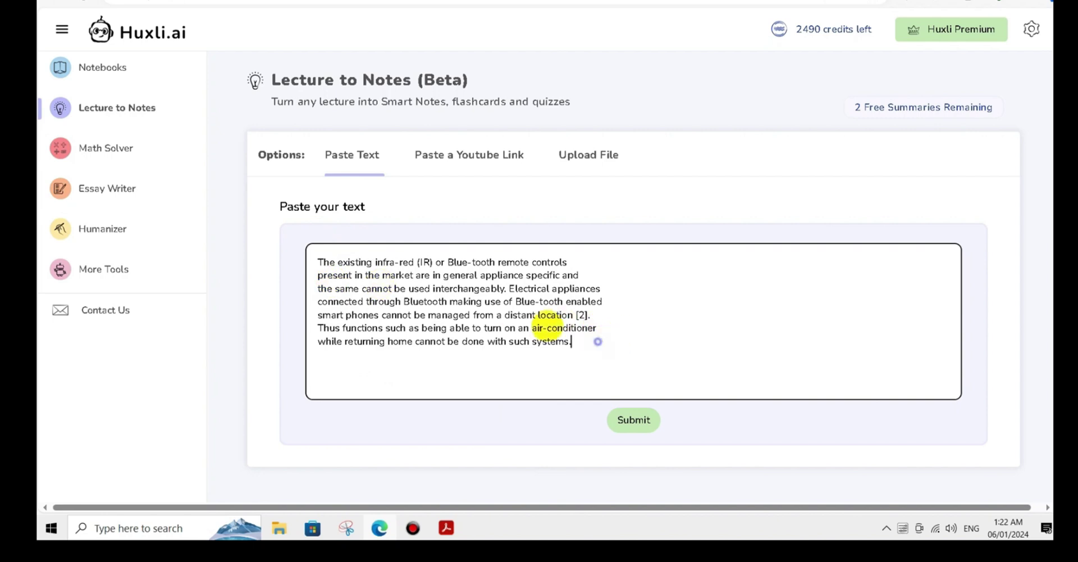
key(ctrl+a)
click(635, 420)
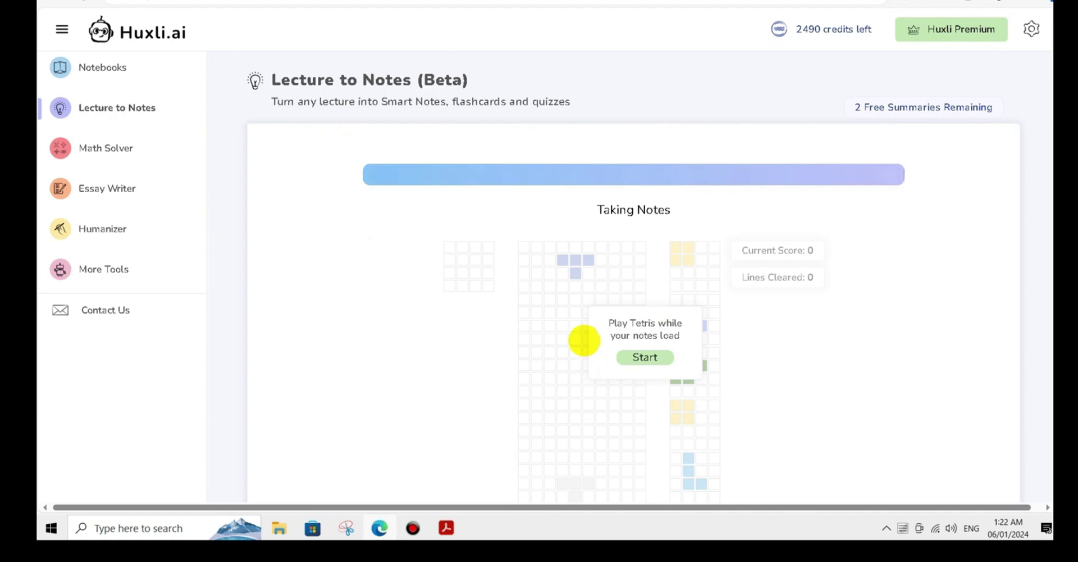
click(663, 356)
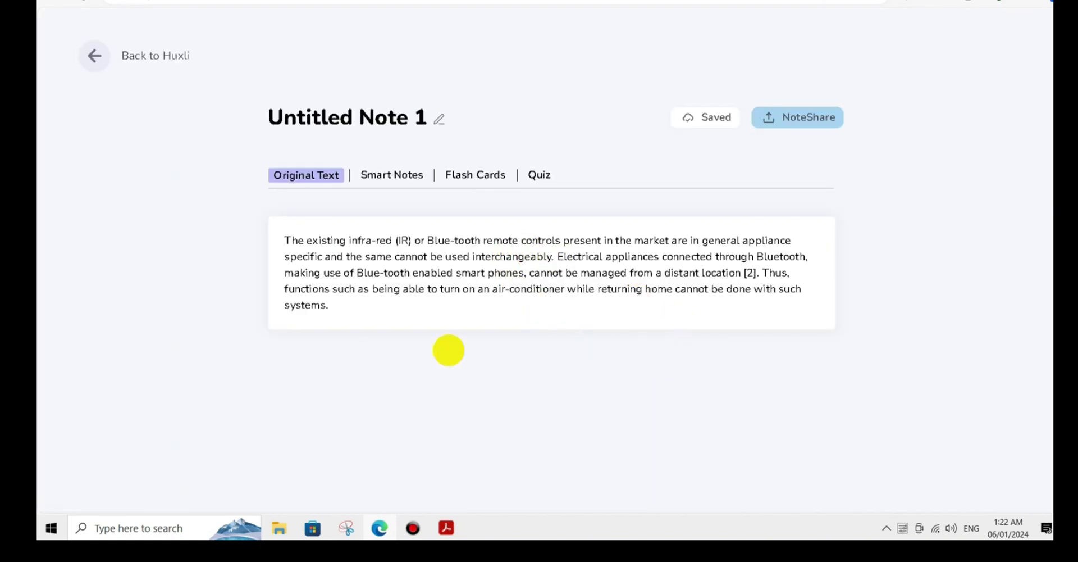
Review the note's Smart Notes cards, then bring up its quiz options.
drag(361, 308, 180, 219)
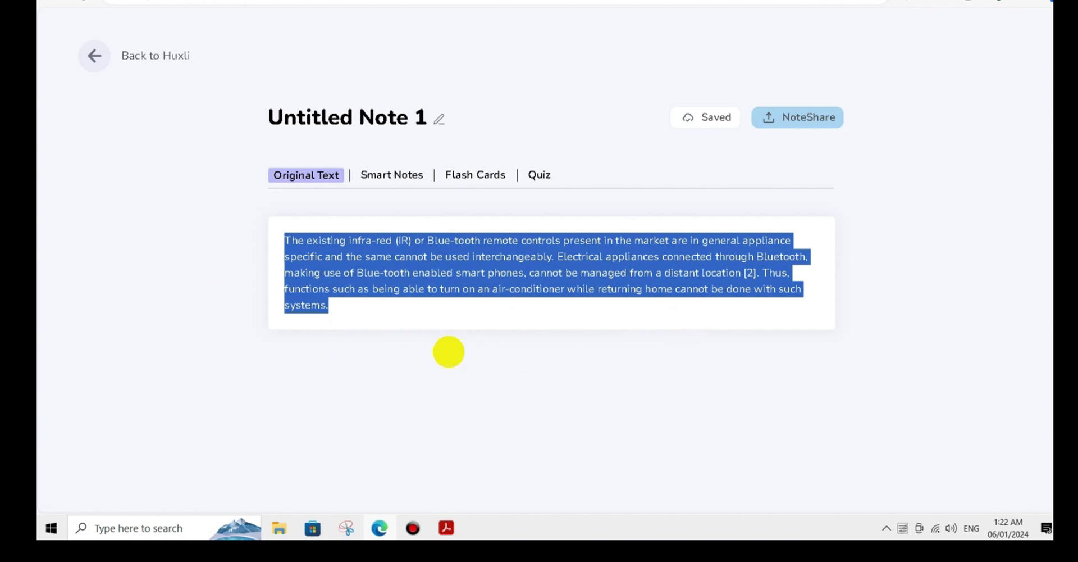
click(365, 170)
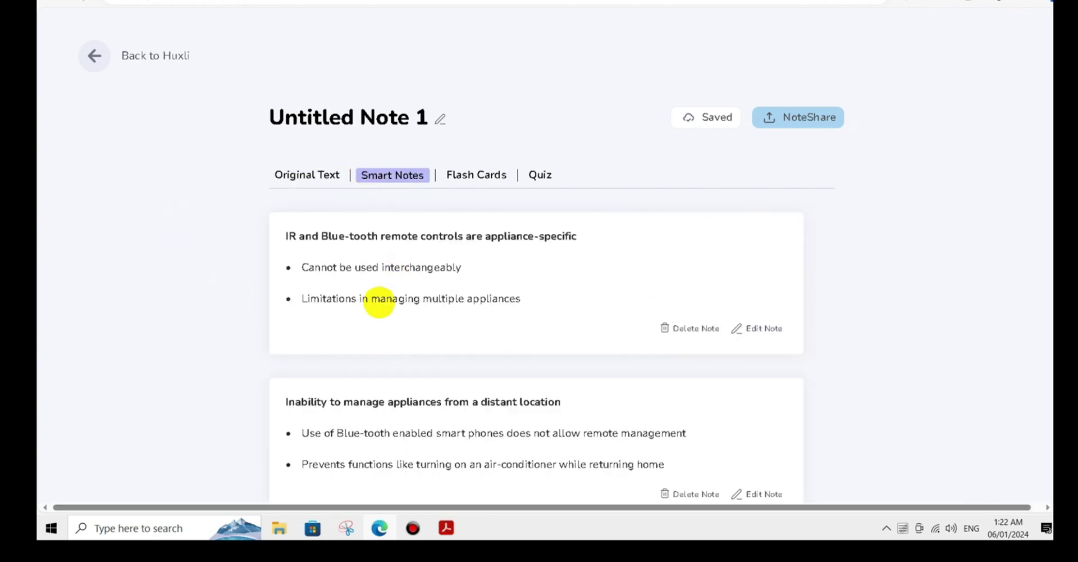
scroll(379, 302, down, 1)
scroll(379, 302, down, 1)
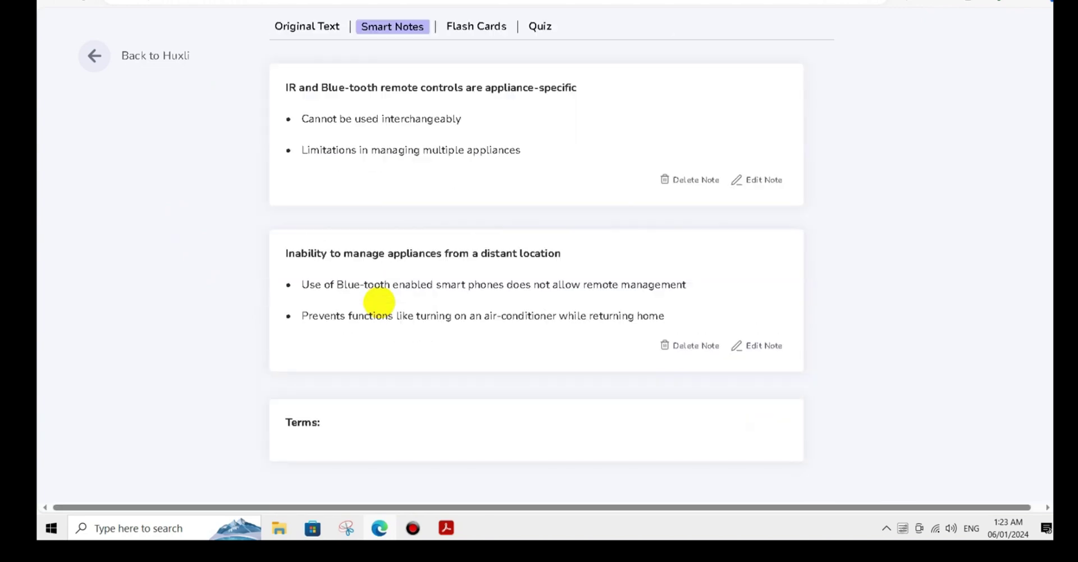
drag(371, 384, 233, 159)
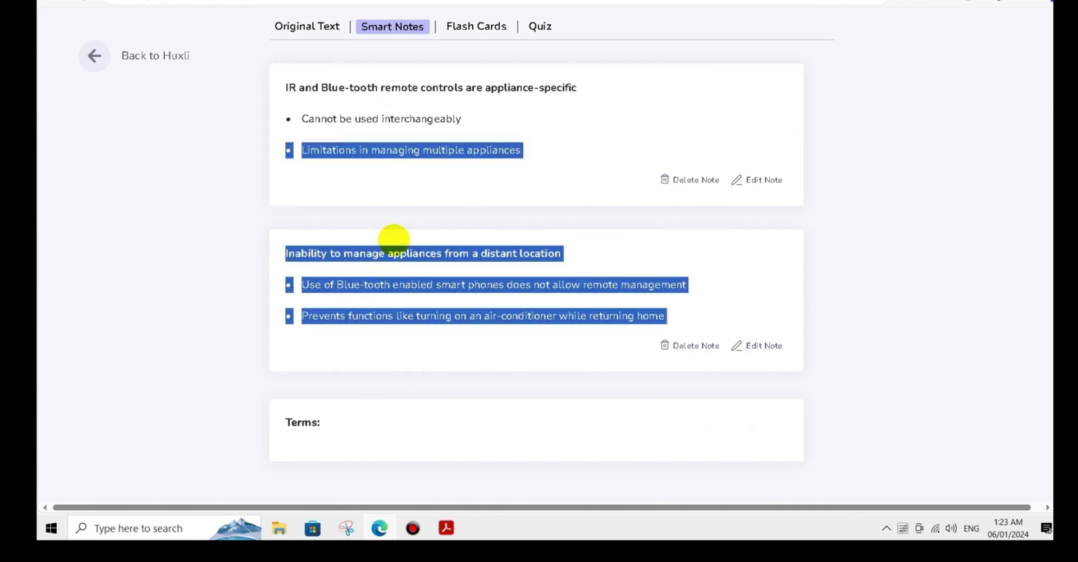
scroll(394, 239, up, 2)
click(542, 175)
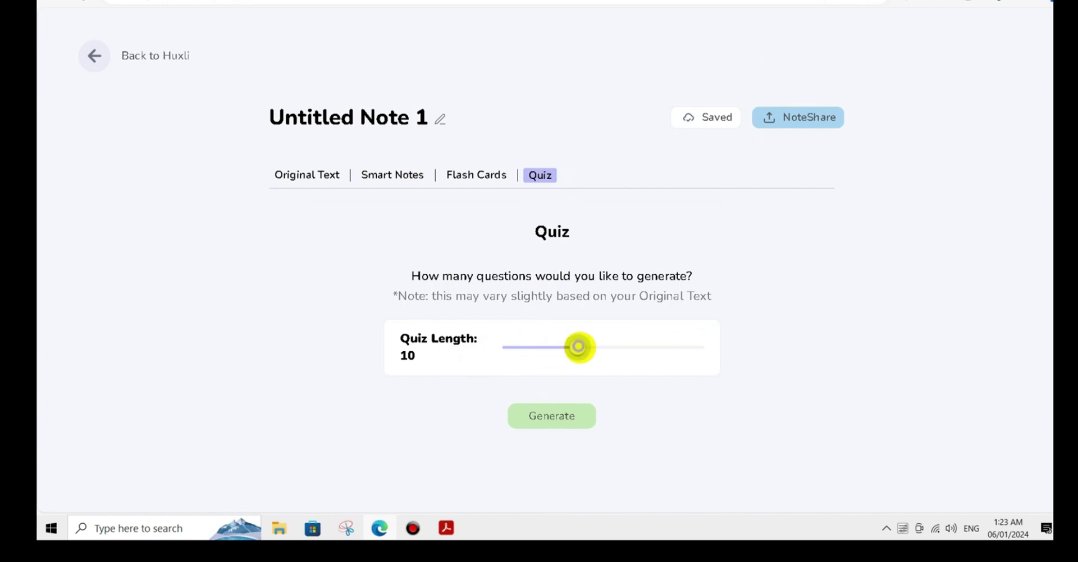
Generate the quiz at the adjusted length and answer Question 1 with 'They have limited range'.
mouse_move(578, 346)
mouse_down()
mouse_move(535, 348)
mouse_move(603, 352)
mouse_up()
click(564, 420)
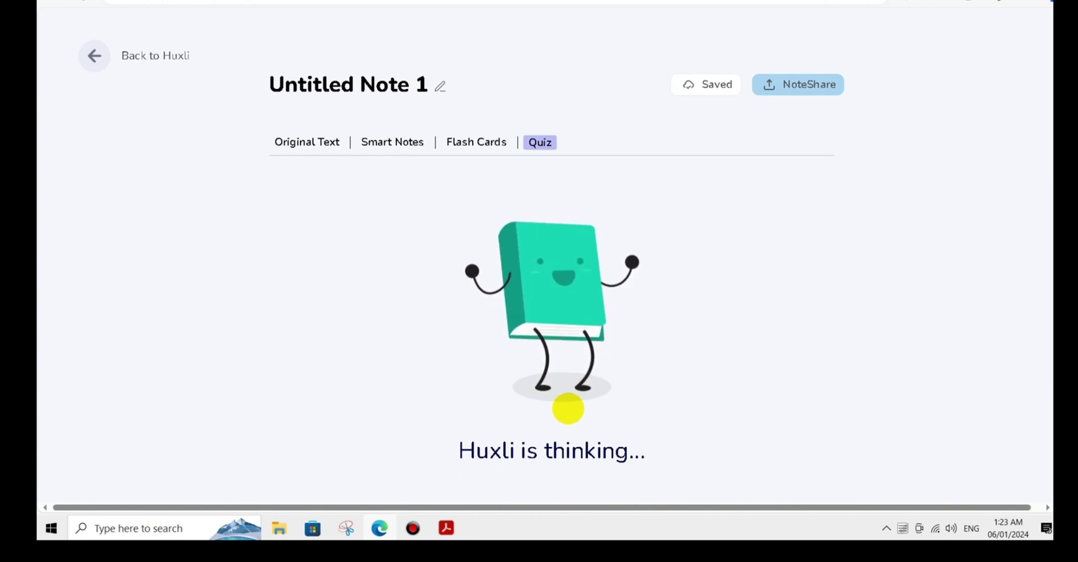
drag(382, 260, 624, 492)
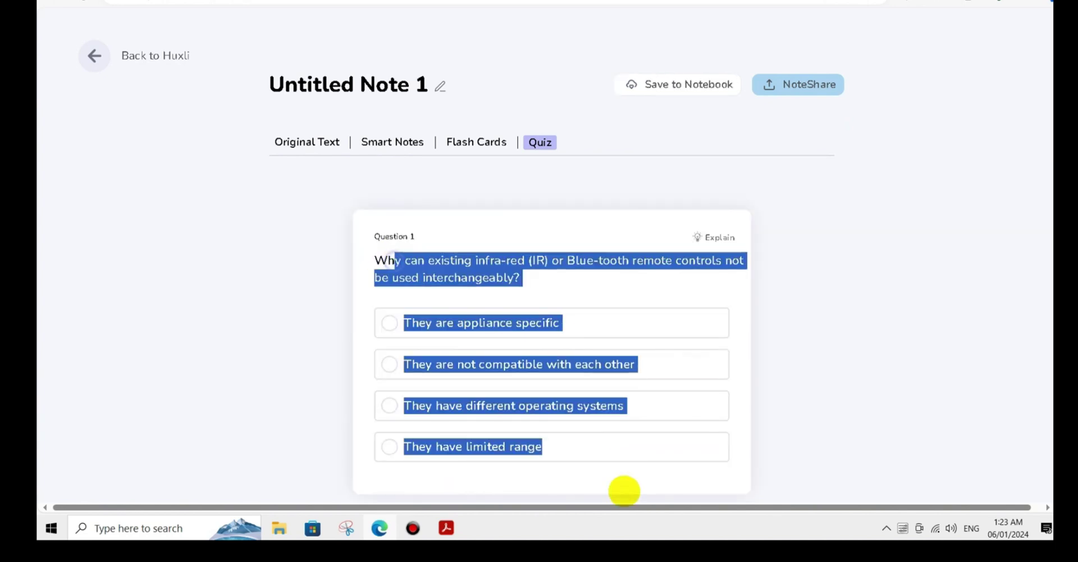
click(261, 316)
scroll(537, 374, down, 1)
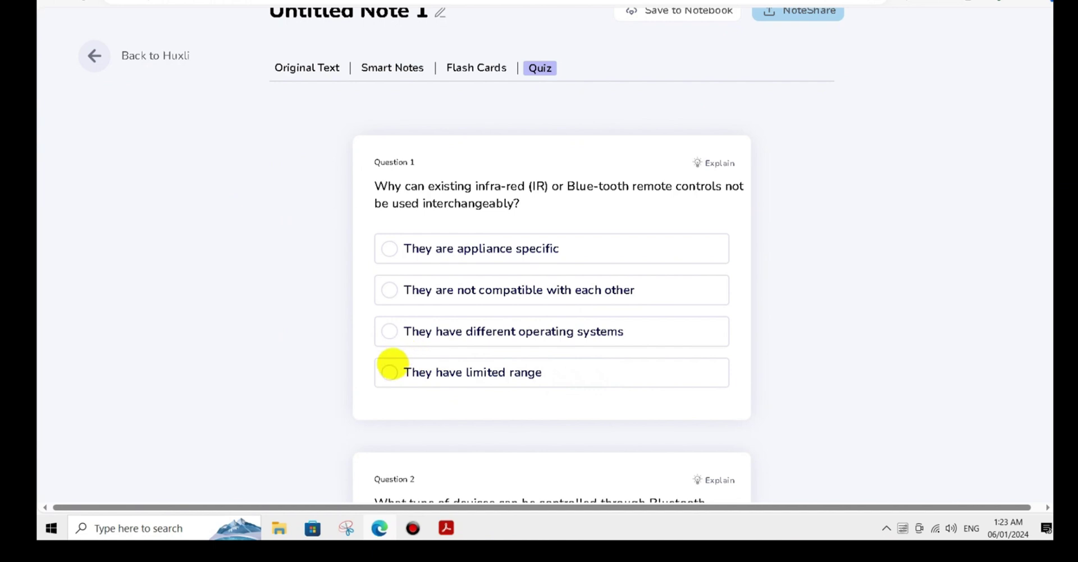
click(391, 366)
Scroll through the rest of the quiz, then head back to the main Huxli pages.
scroll(506, 372, down, 3)
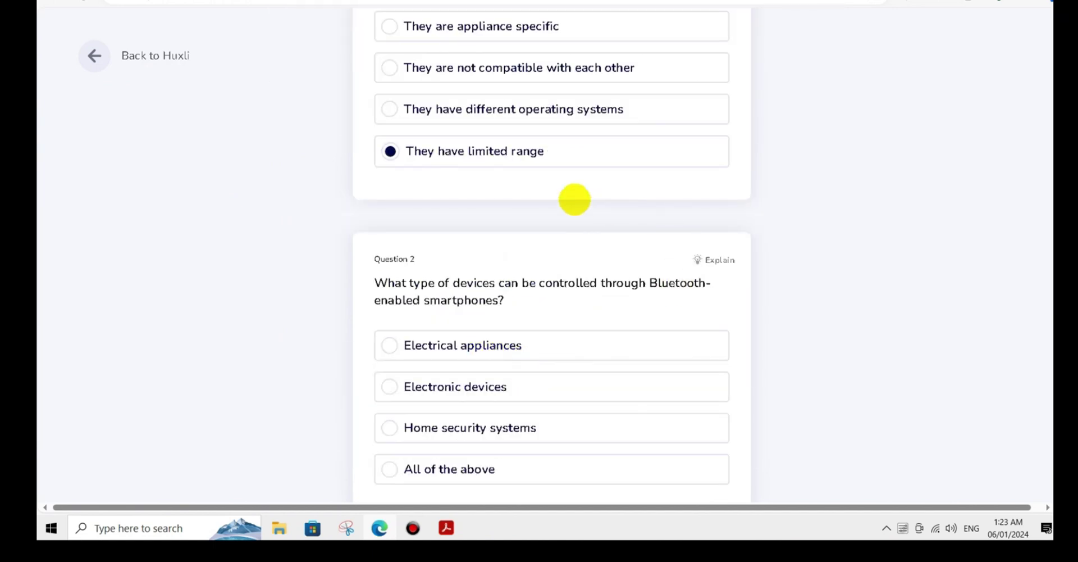
scroll(584, 225, down, 4)
scroll(592, 241, down, 5)
scroll(592, 241, down, 4)
scroll(593, 243, down, 2)
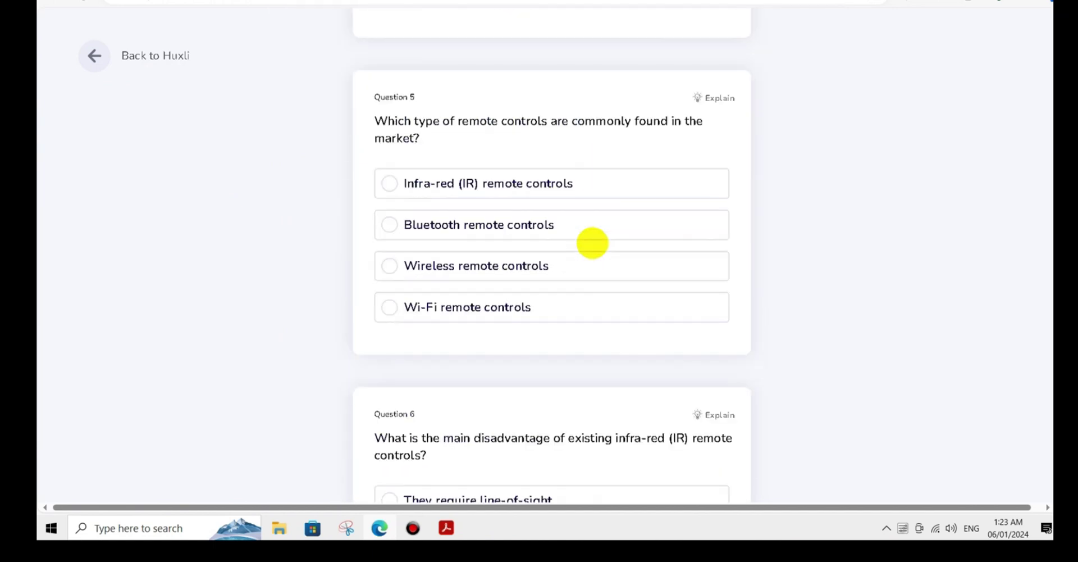
scroll(593, 243, down, 5)
scroll(593, 243, down, 1)
scroll(593, 243, down, 2)
scroll(593, 242, down, 2)
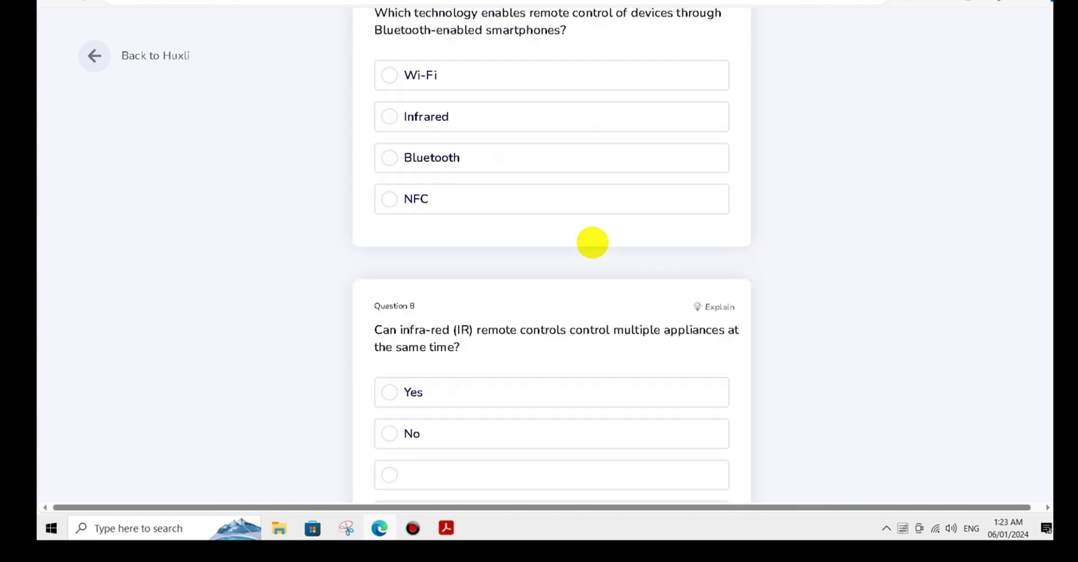
scroll(593, 242, up, 3)
scroll(590, 234, up, 6)
scroll(590, 233, up, 3)
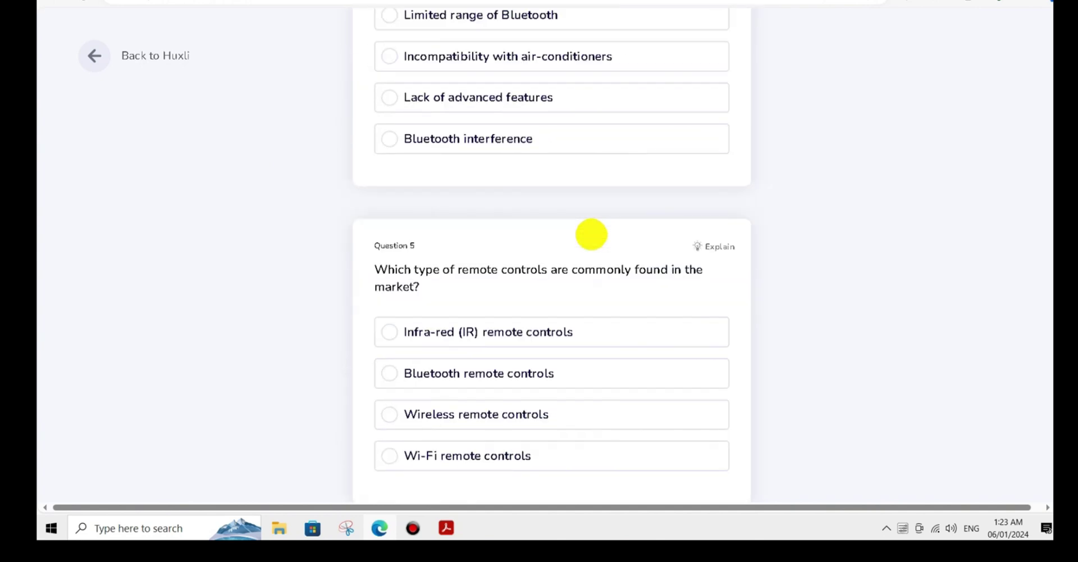
scroll(573, 230, up, 8)
click(95, 56)
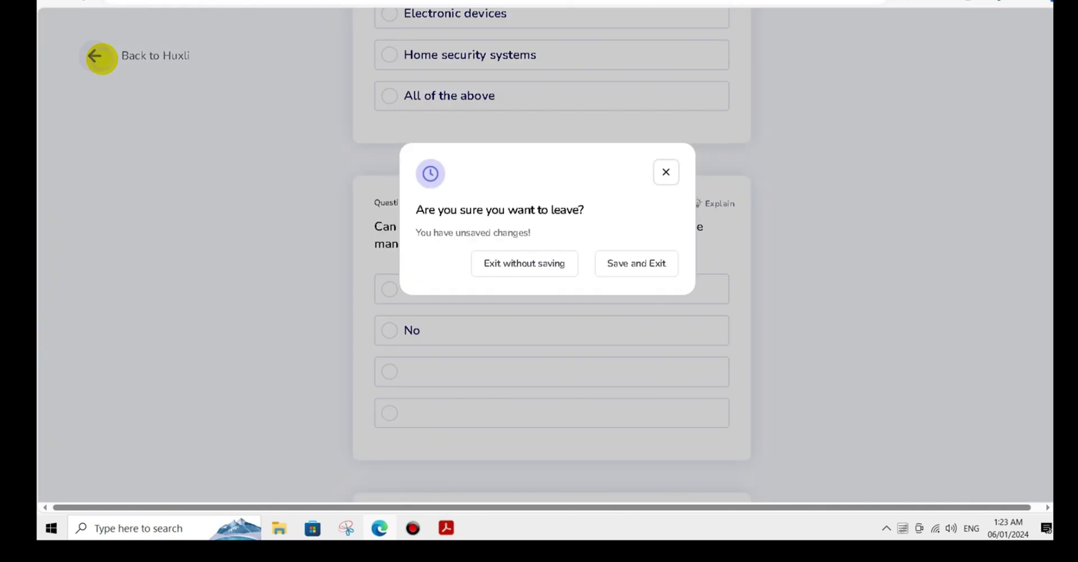
Confirm leaving the note, dismiss the email-list invitation, and open the Math Solver.
click(666, 171)
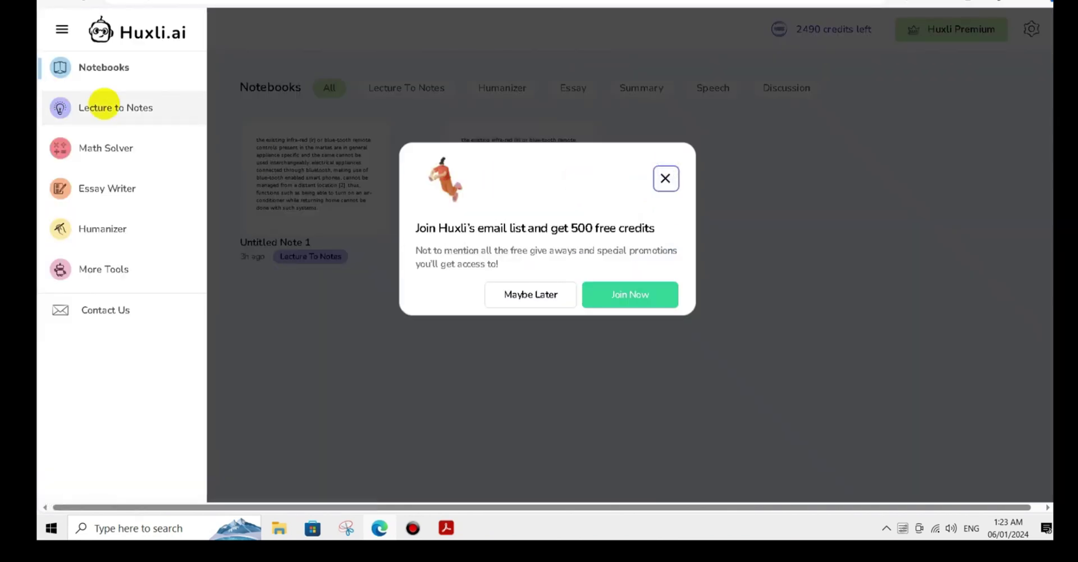
click(666, 178)
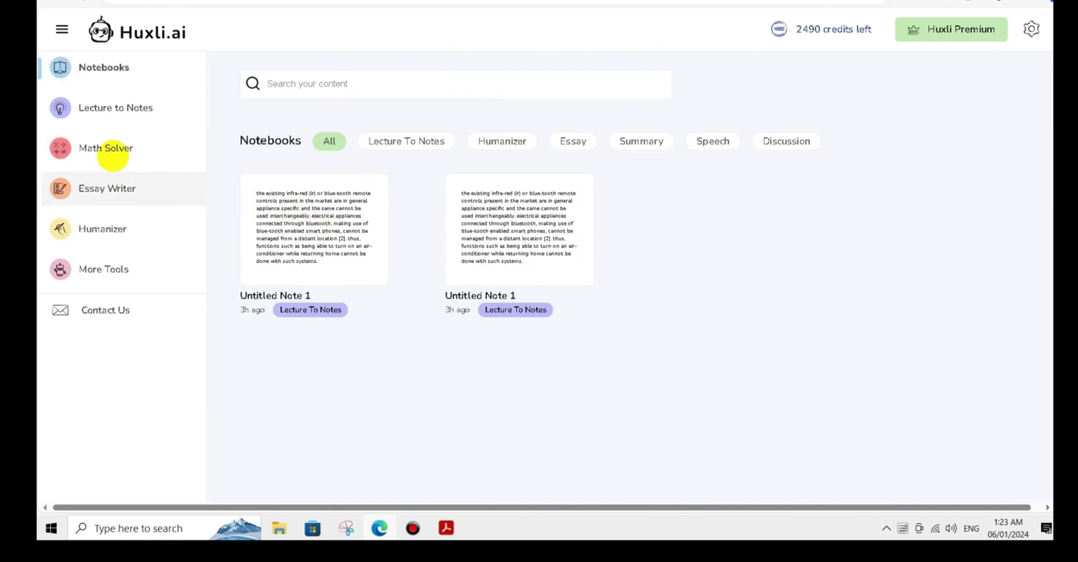
click(111, 152)
scroll(540, 292, down, 1)
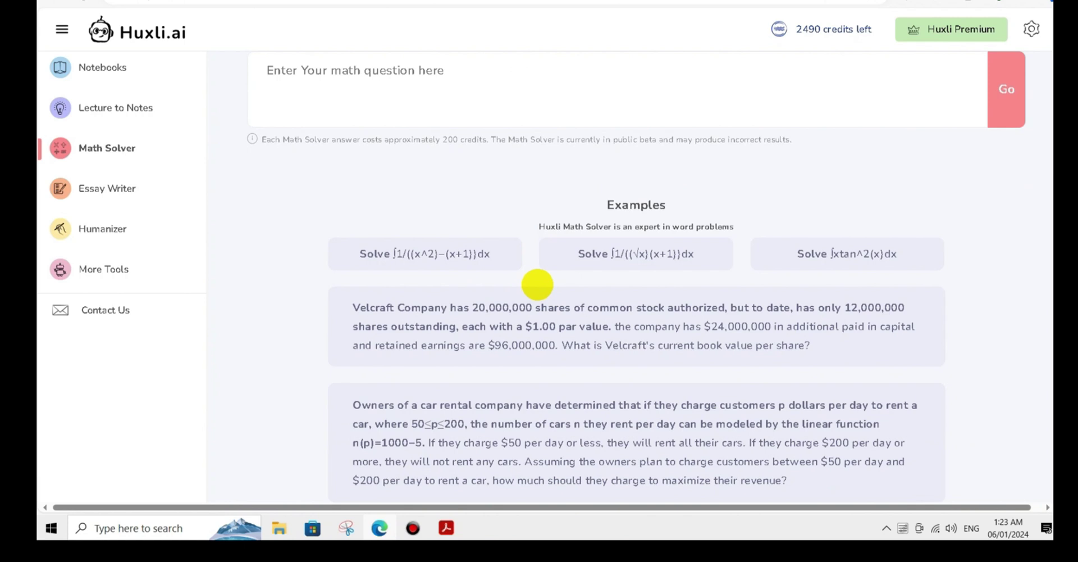
scroll(537, 285, up, 1)
Submit the equation X^4 + 34X = 78 to the Math Solver.
click(283, 146)
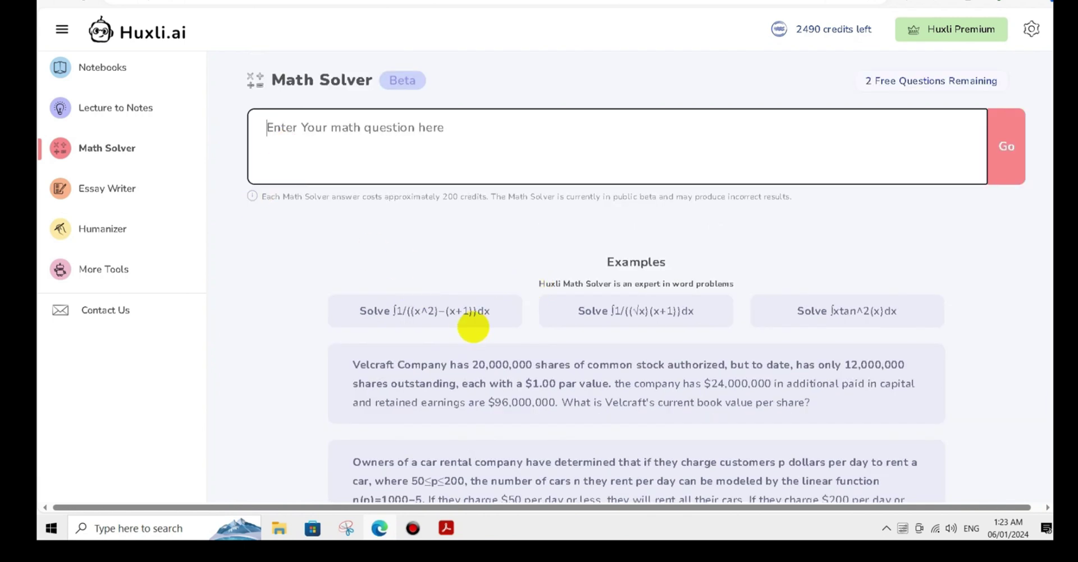
scroll(474, 327, down, 1)
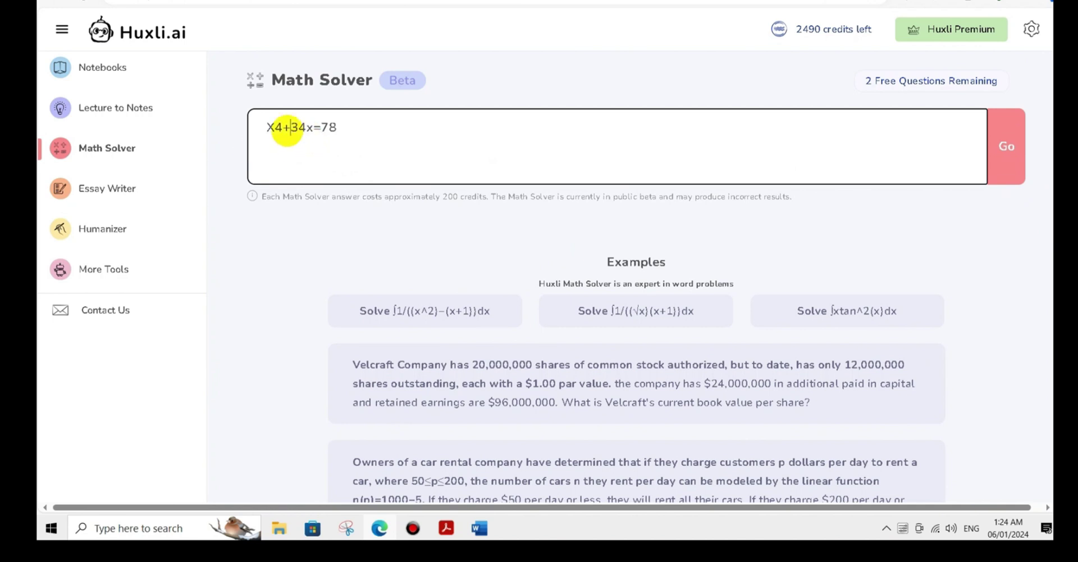
click(987, 145)
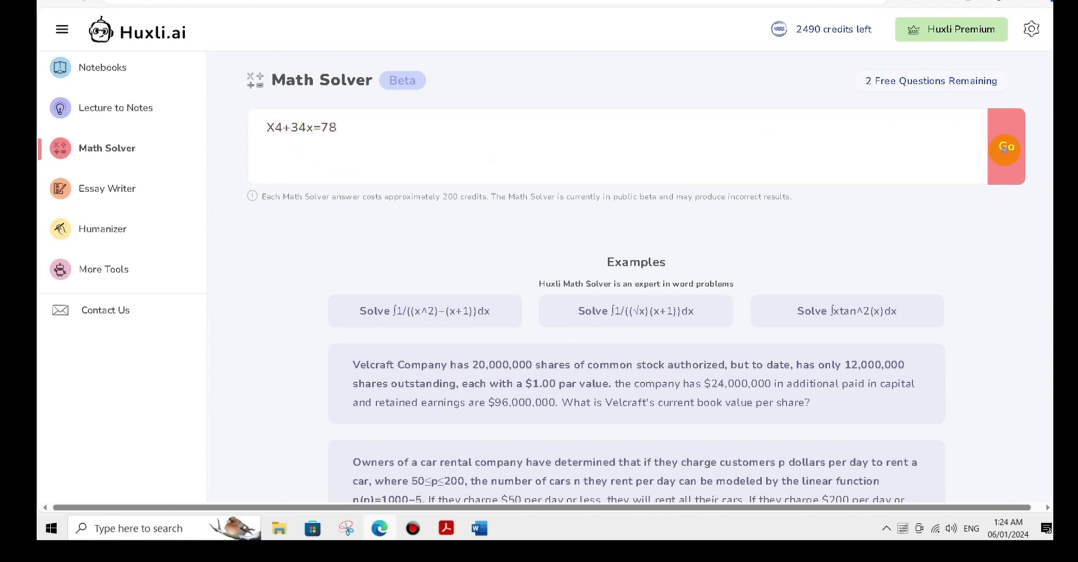
scroll(693, 453, down, 1)
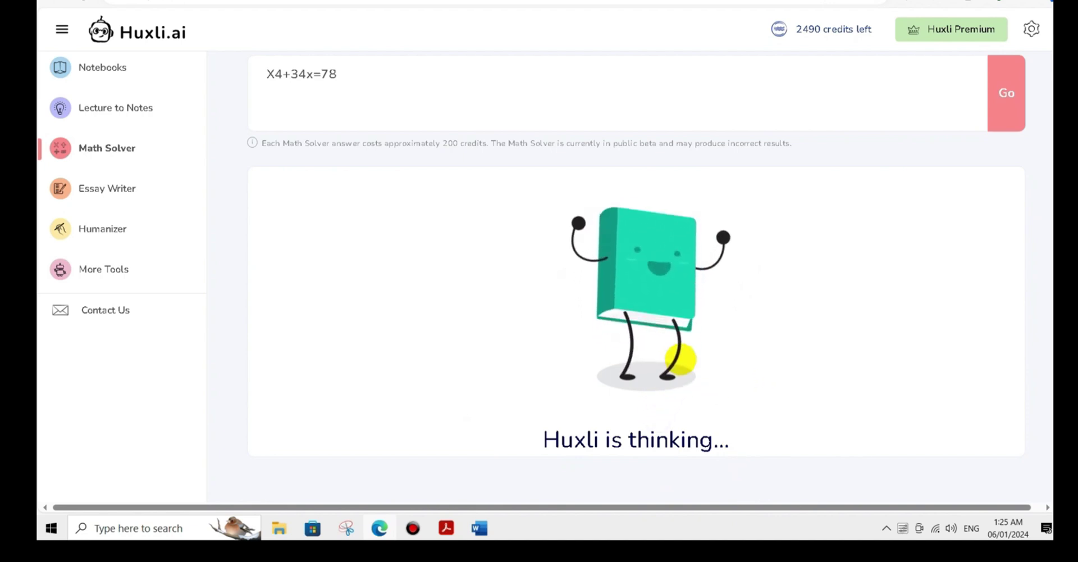
scroll(592, 340, up, 4)
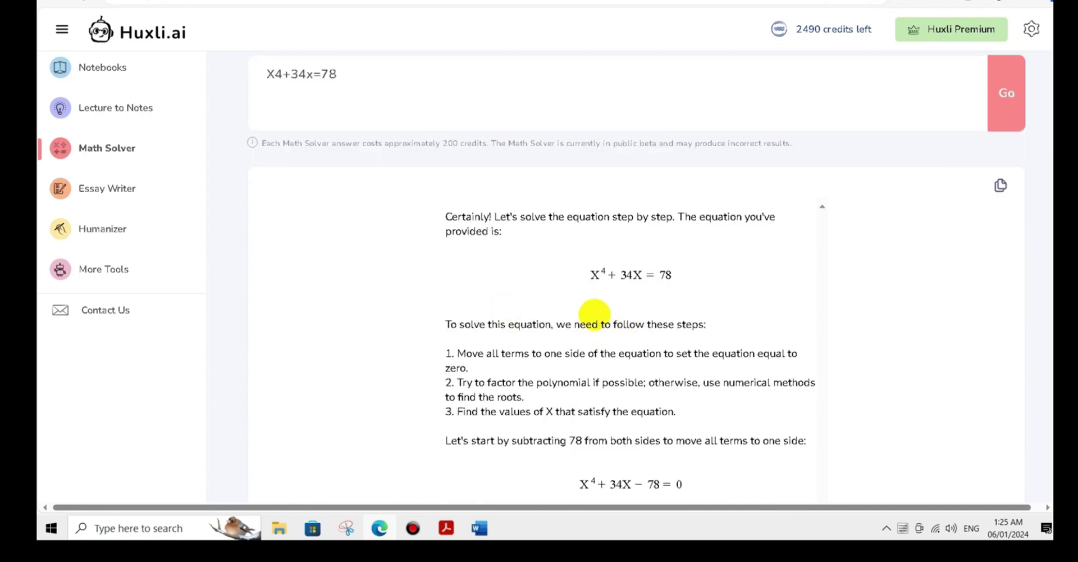
scroll(634, 281, down, 1)
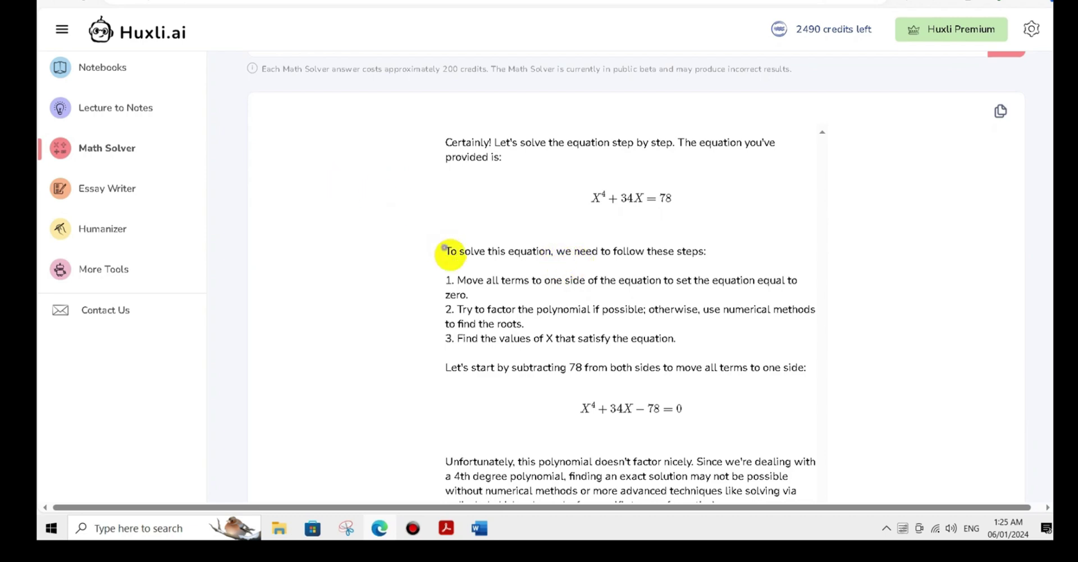
Select the solution steps and scroll through the approximate real and complex roots.
drag(444, 247, 508, 396)
scroll(508, 393, down, 1)
scroll(506, 390, down, 4)
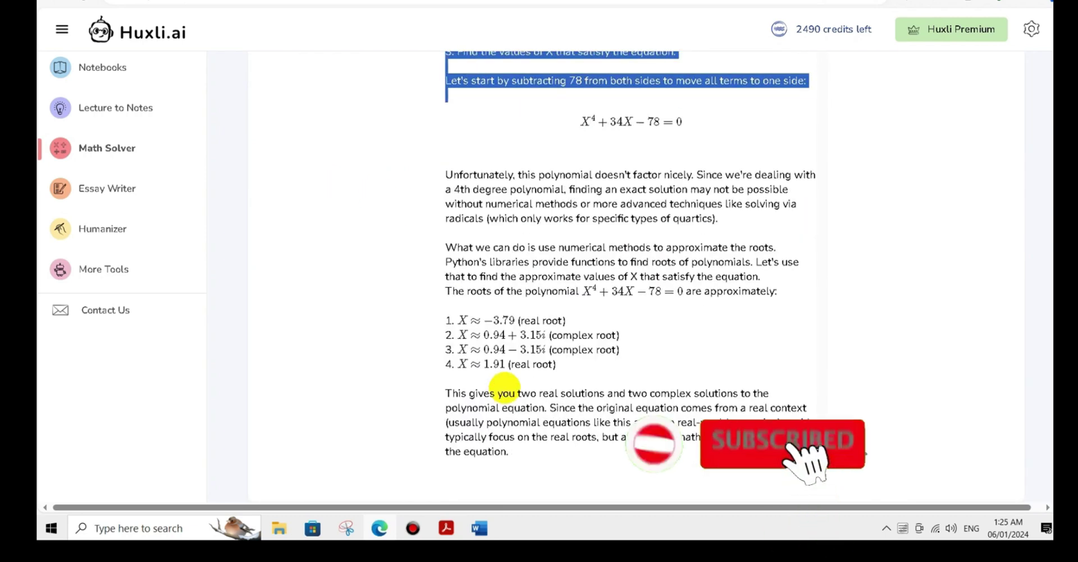
scroll(505, 386, up, 3)
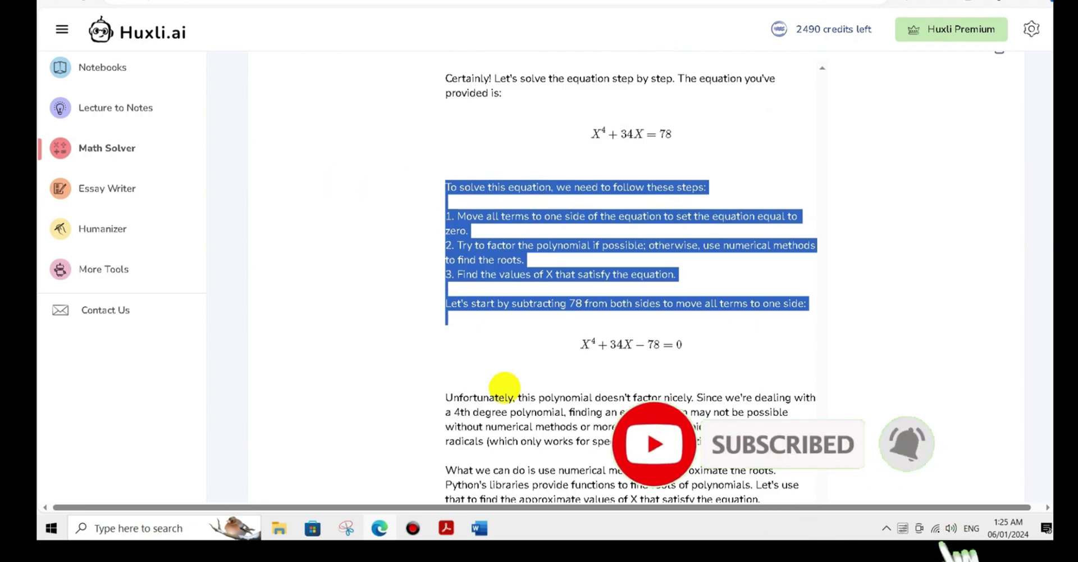
scroll(504, 386, up, 3)
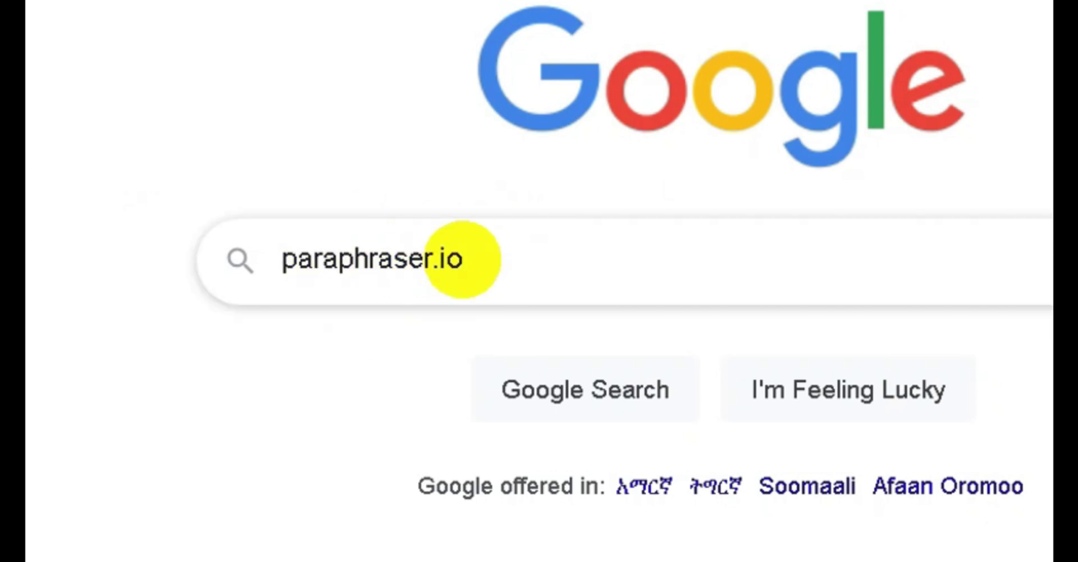
Run a Google search for paraphraser.io.
drag(488, 258, 252, 259)
click(207, 125)
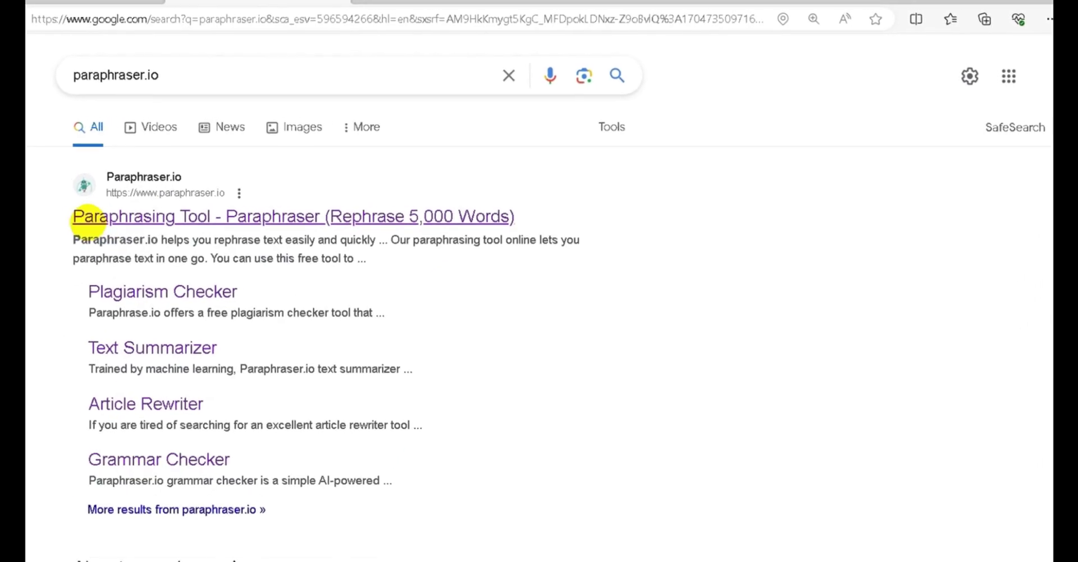
Open the Paraphraser.io result, view the Article Rewriter, and dismiss the full-page ad.
click(157, 208)
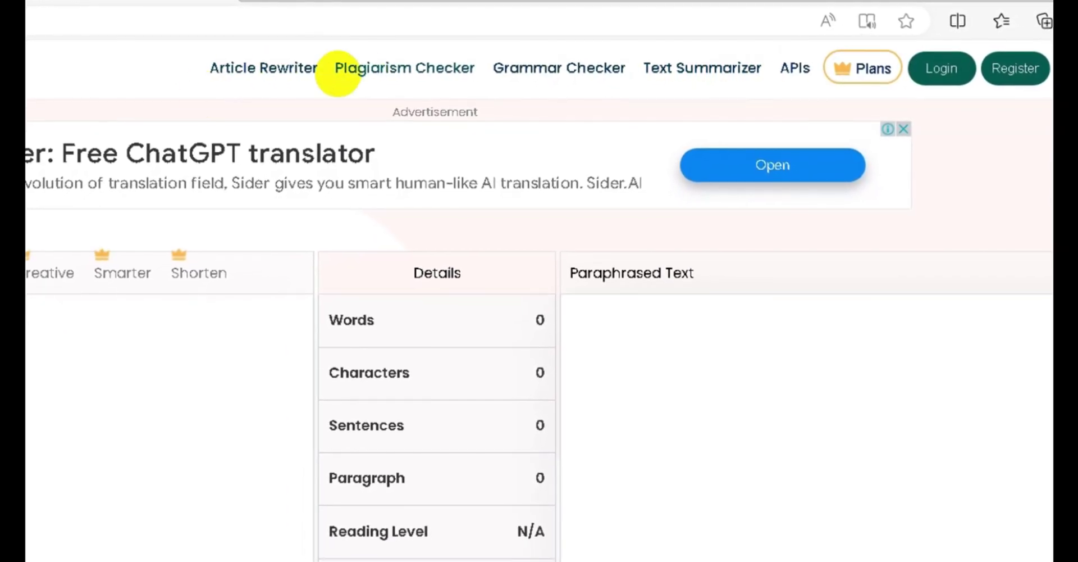
click(230, 65)
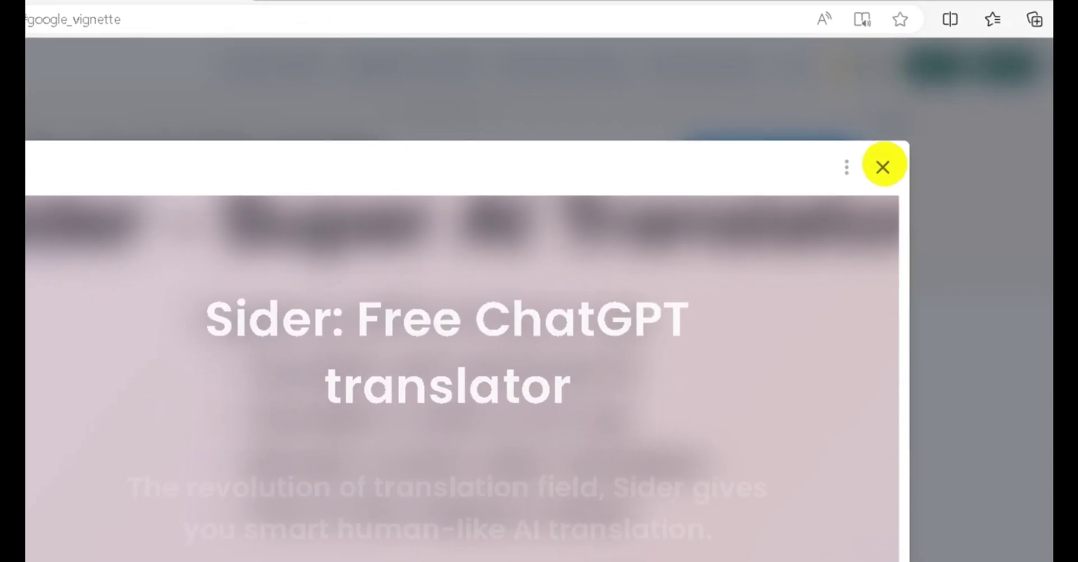
click(884, 168)
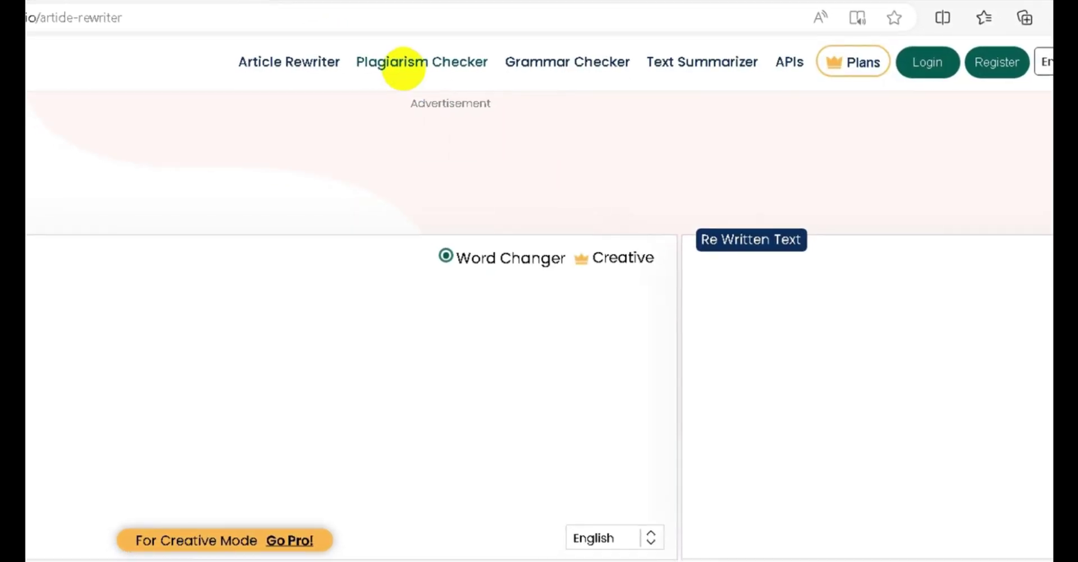
Browse the Grammar Checker and Text Summarizer, then open the Plagiarism Checker.
click(567, 63)
click(705, 60)
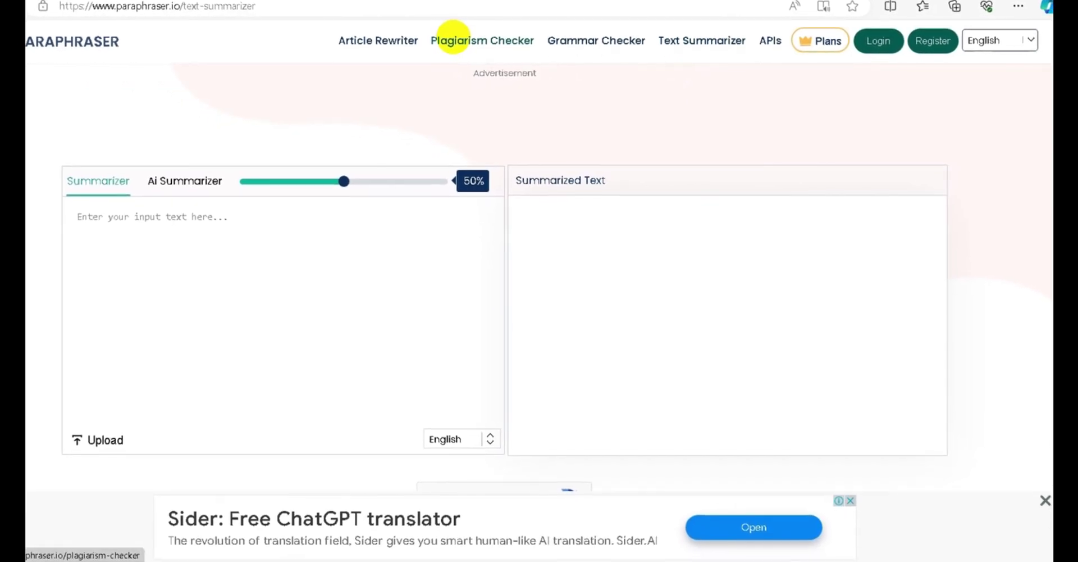
click(451, 38)
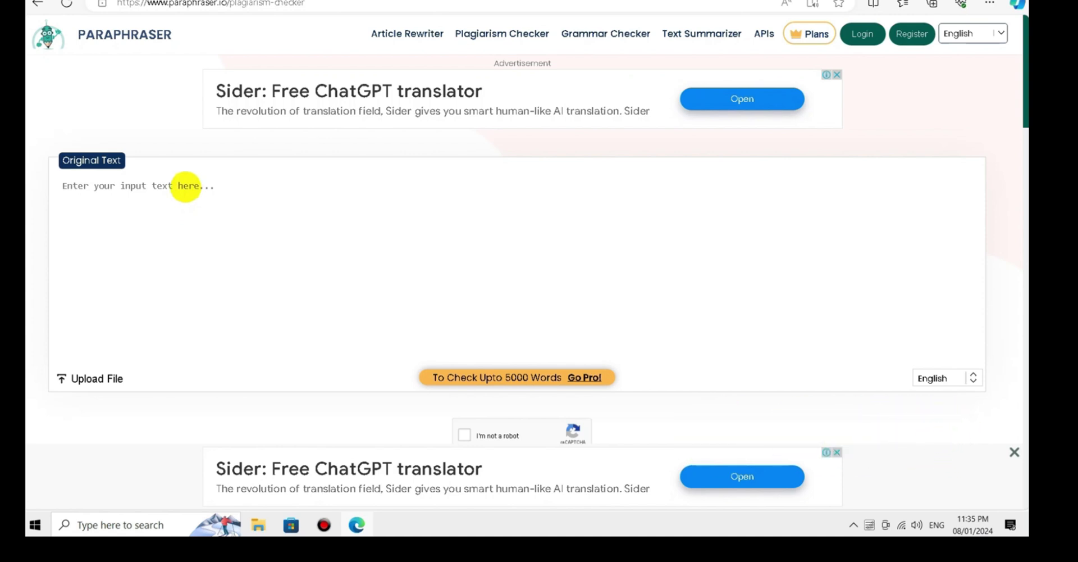
Paste the IoT abstract into Original Text and run the check, which returns 94% plagiarized.
right_click(135, 186)
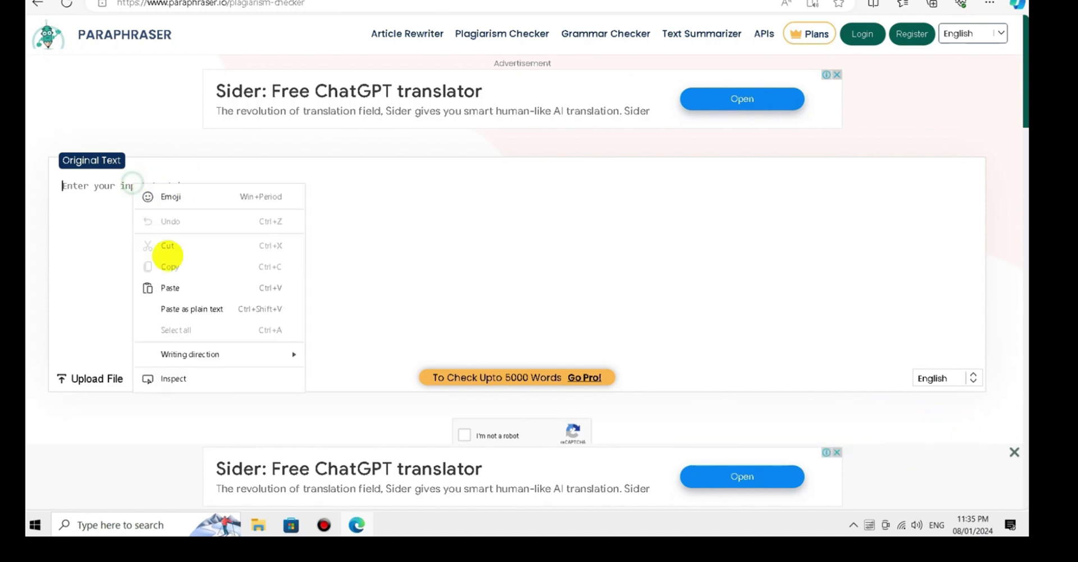
click(168, 287)
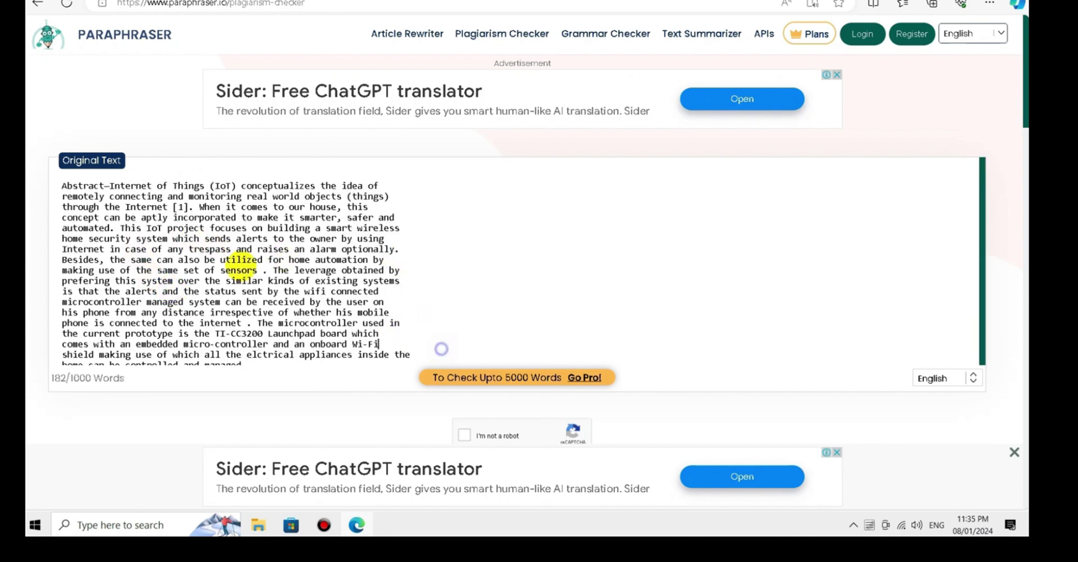
key(ctrl+a)
click(278, 230)
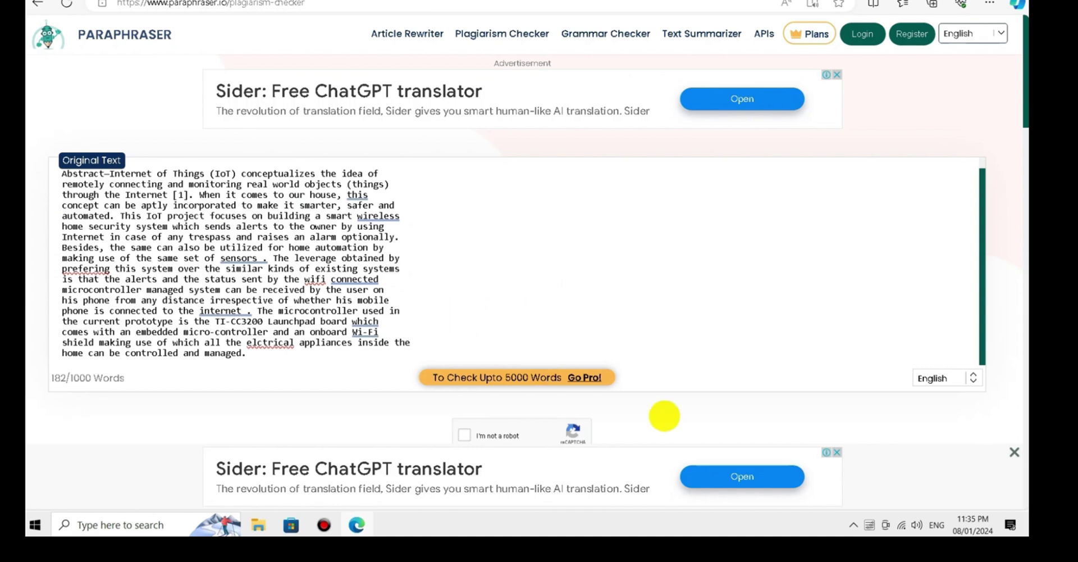
scroll(676, 410, down, 3)
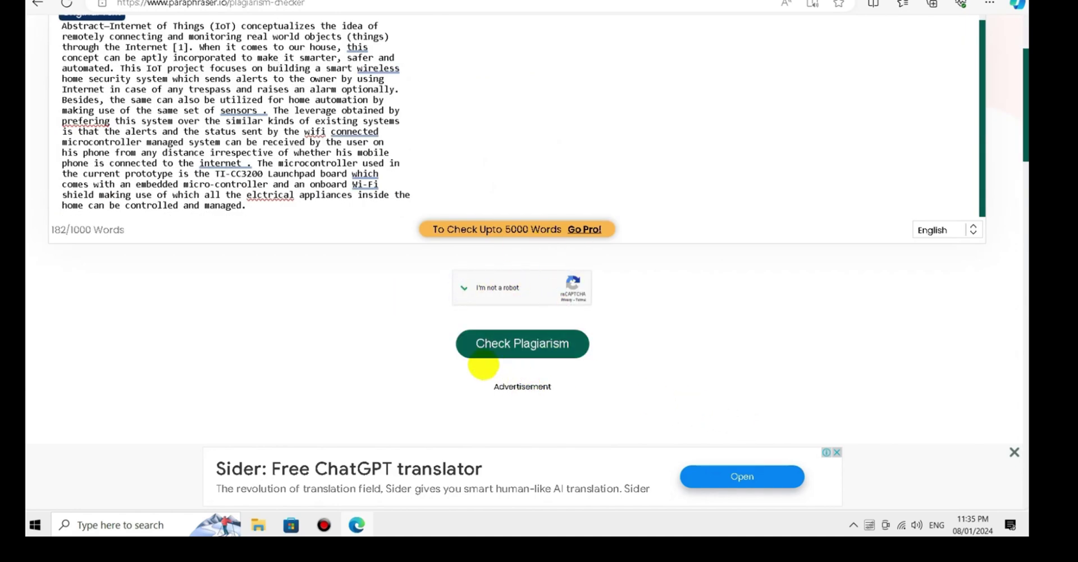
click(515, 342)
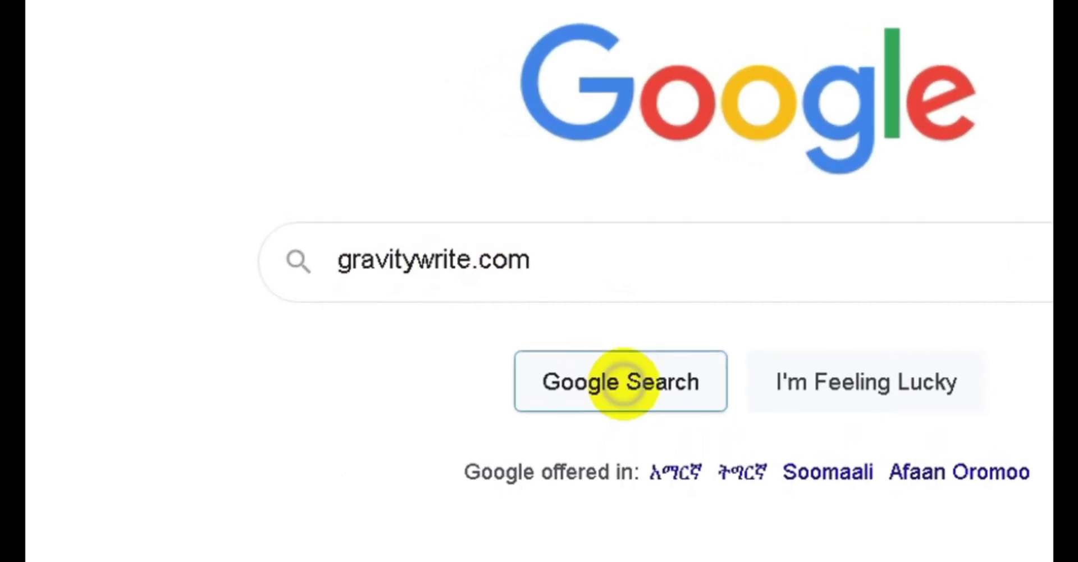
Search gravitywrite.com, enter the app, and open Rewrite Article (AI Detector Bypass) via 'rew'.
click(606, 367)
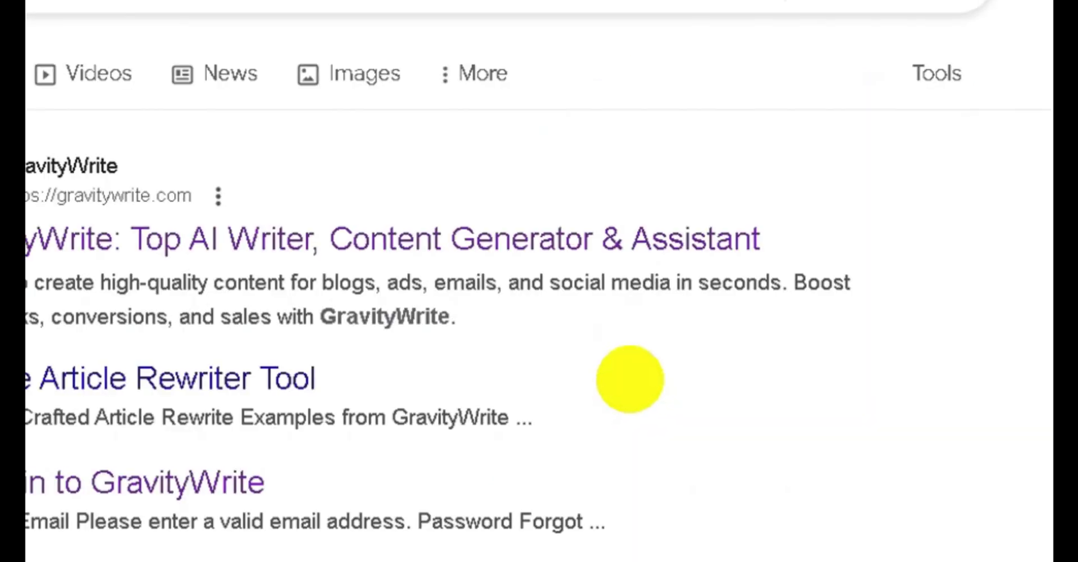
click(115, 249)
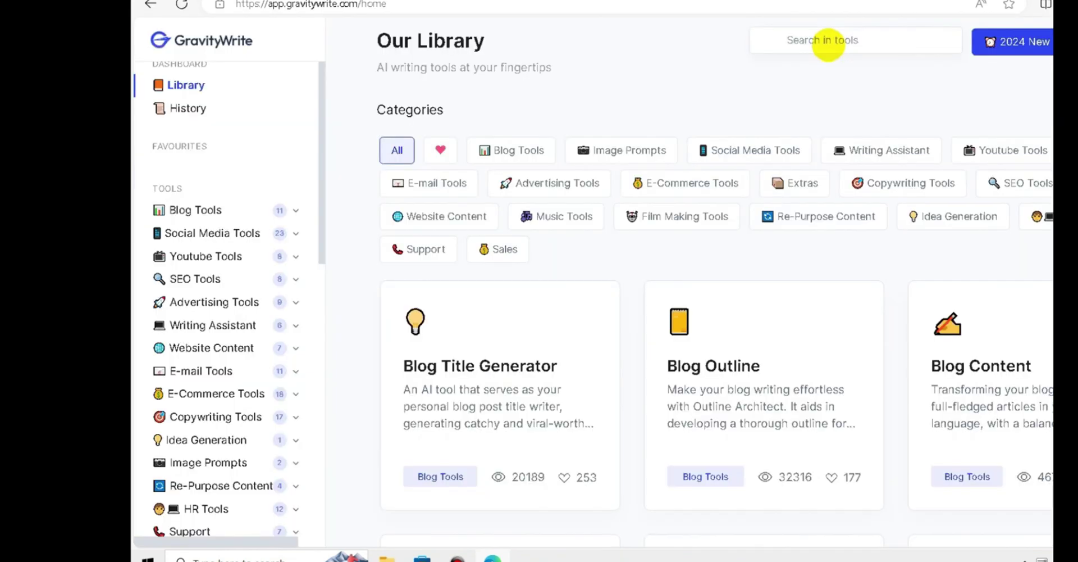
click(818, 41)
text(re)
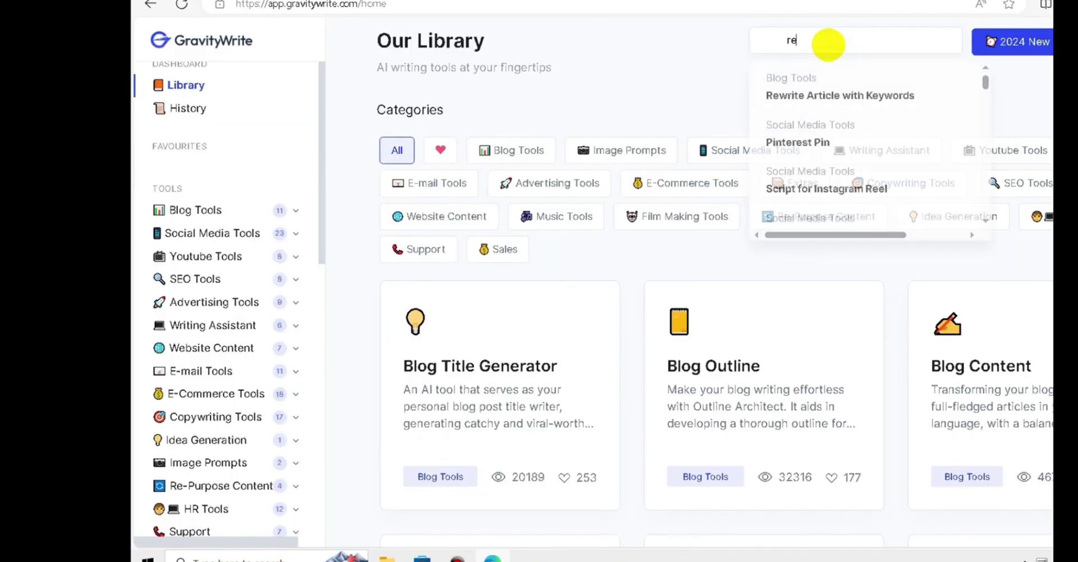
text(w)
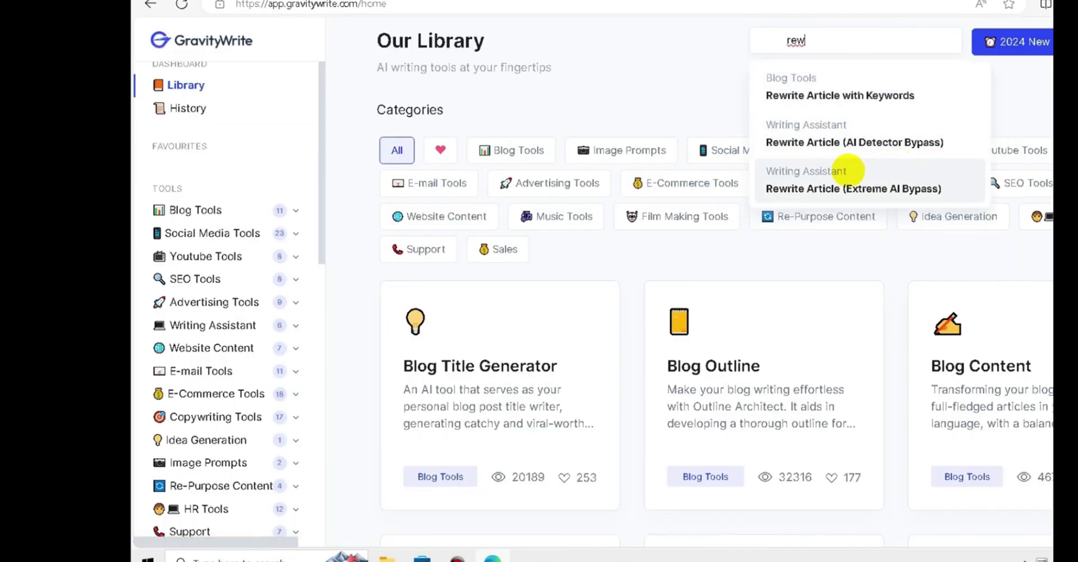
click(811, 142)
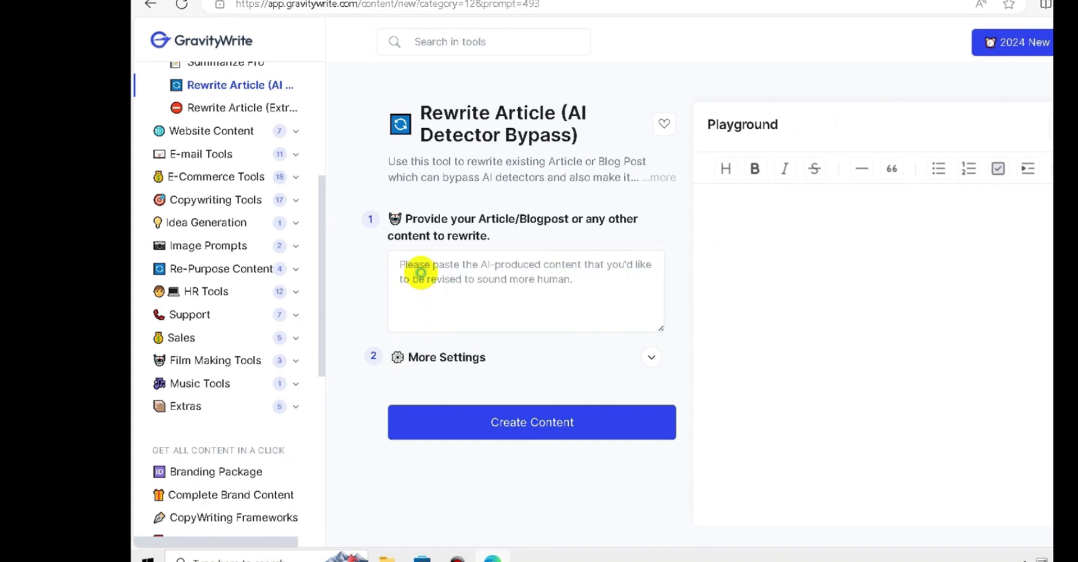
Paste the IoT abstract into the rewrite tool and generate the rewritten article.
right_click(412, 285)
click(460, 384)
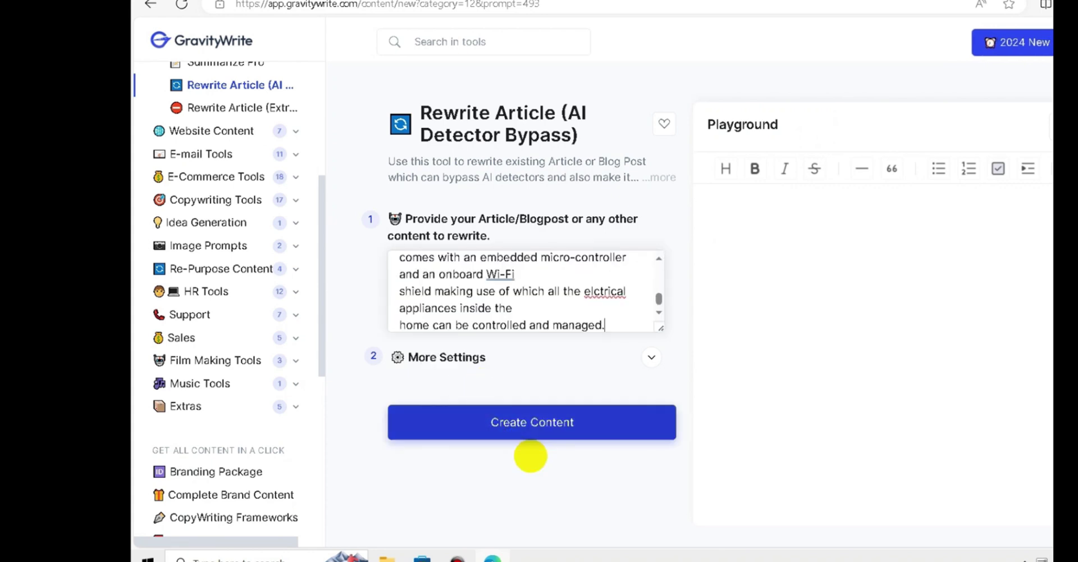
click(510, 419)
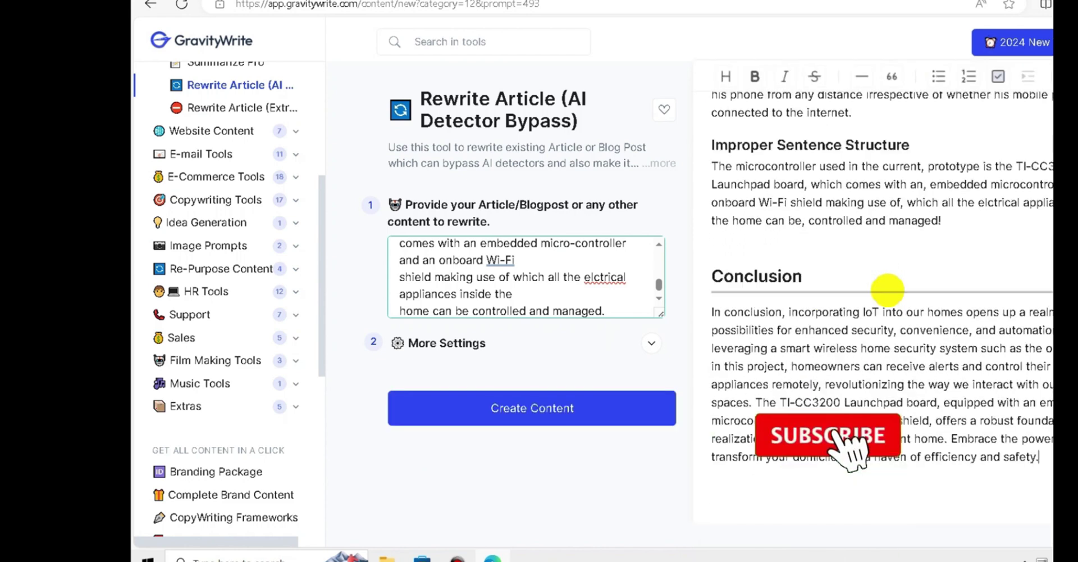
Select the rewritten article in the Playground and copy it.
scroll(730, 202, up, 5)
scroll(730, 202, up, 5)
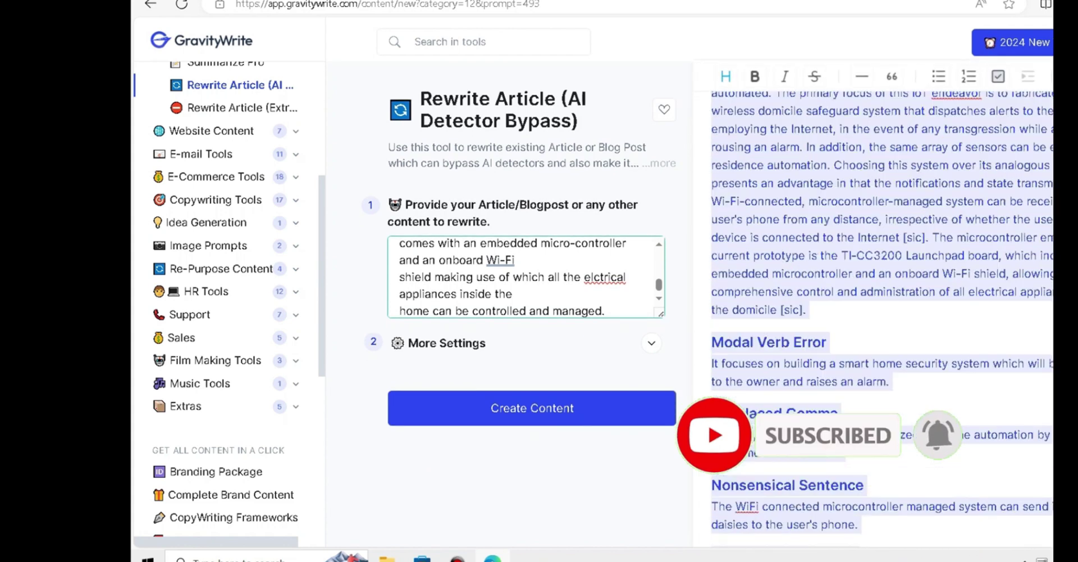
mouse_move(813, 288)
mouse_down()
mouse_move(876, 539)
mouse_move(994, 559)
mouse_move(1044, 429)
mouse_up()
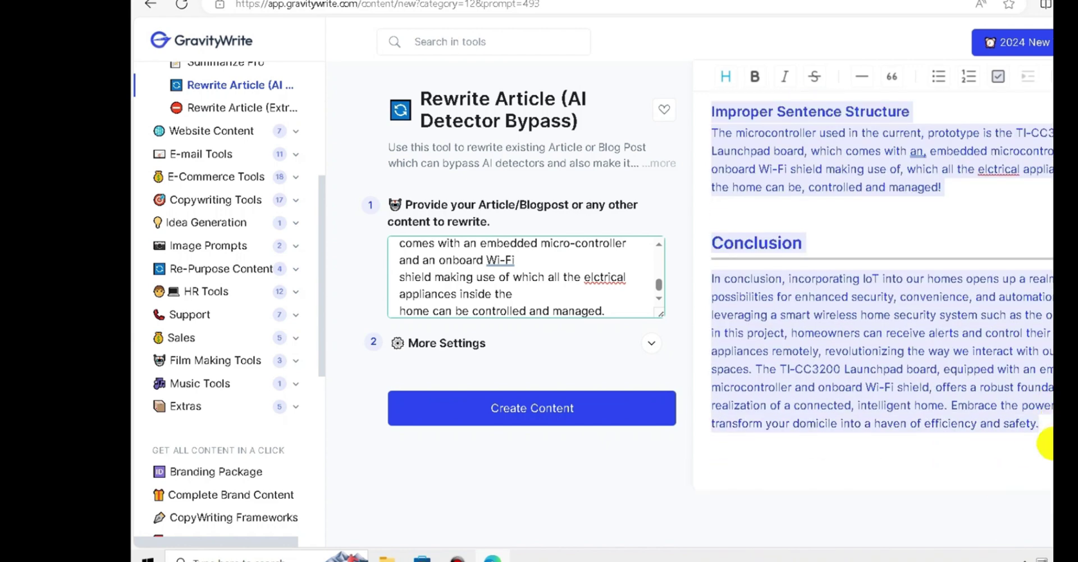
right_click(865, 345)
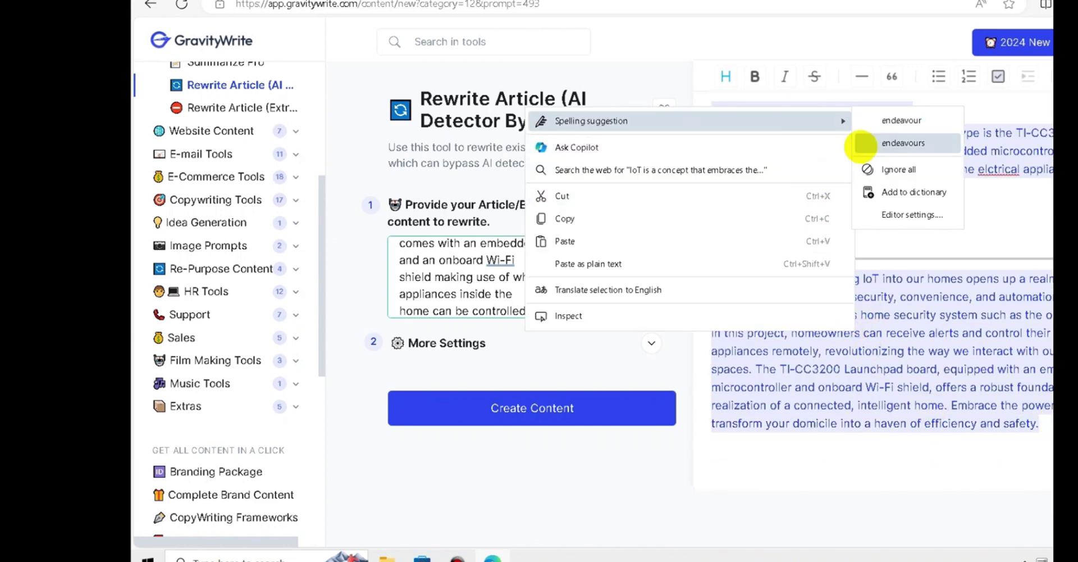
click(565, 219)
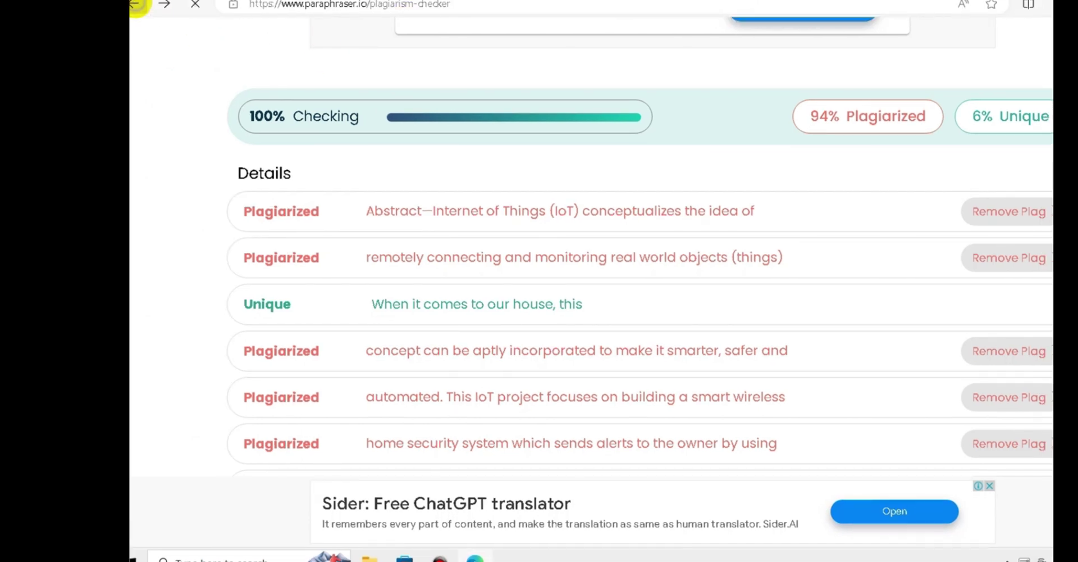
Go back in Paraphraser.io and reopen the Plagiarism Checker.
click(136, 4)
click(135, 4)
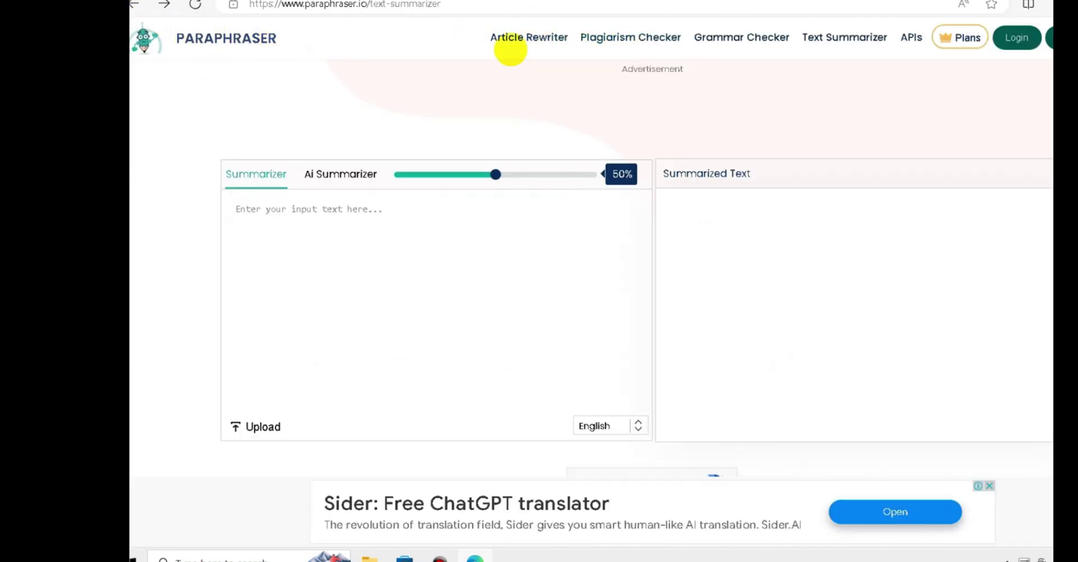
click(639, 31)
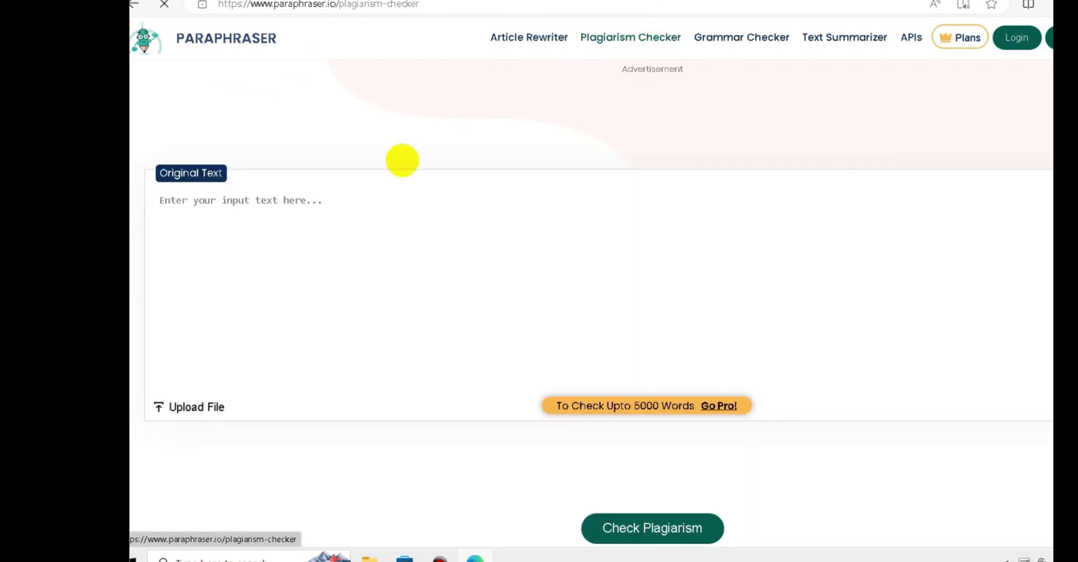
Paste the copied report text, tick 'I'm not a robot', and run Check Plagiarism.
right_click(232, 216)
click(267, 326)
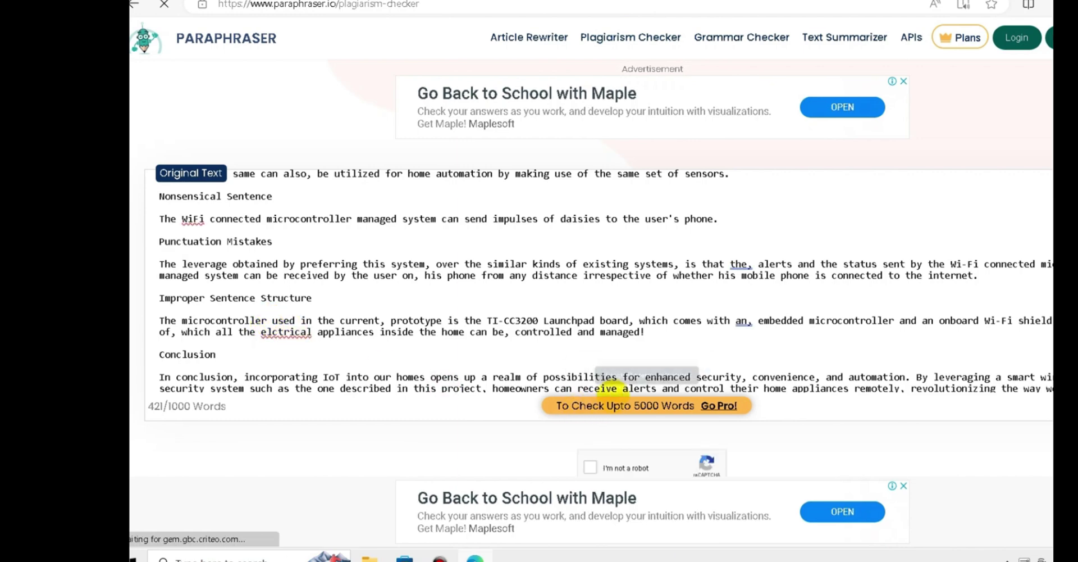
scroll(646, 388, down, 1)
click(588, 392)
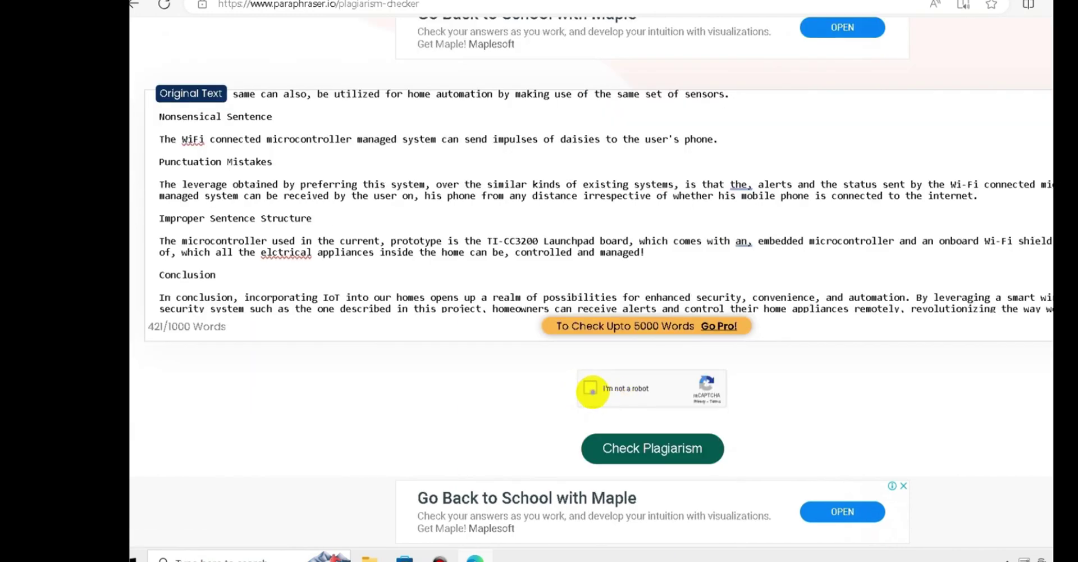
click(625, 436)
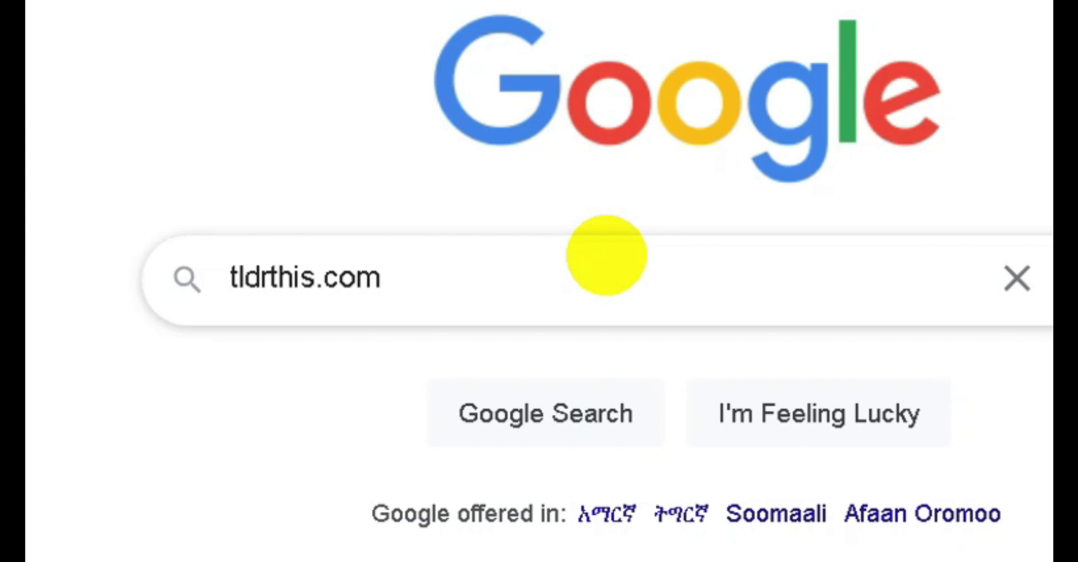
Search tldrthis.com on Google and open the TLDR This site.
triple_click(433, 291)
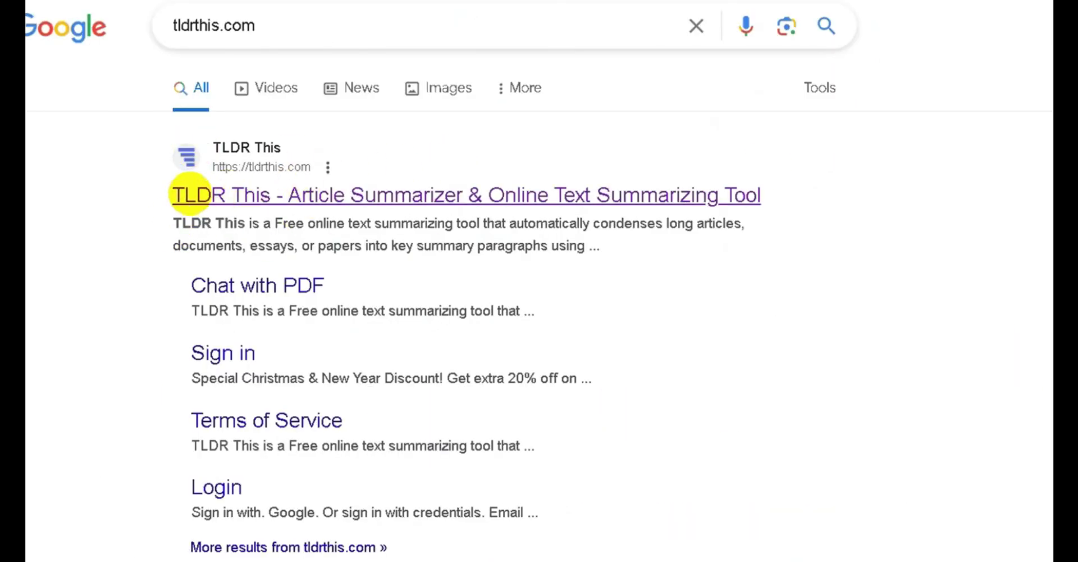
click(190, 194)
scroll(545, 233, down, 3)
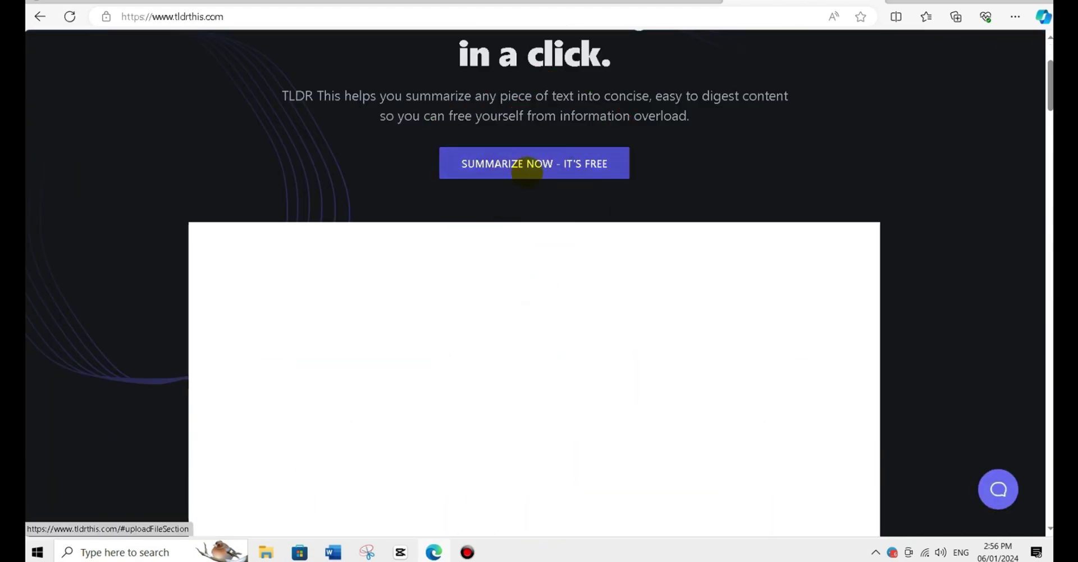
scroll(527, 169, up, 3)
scroll(531, 230, down, 1)
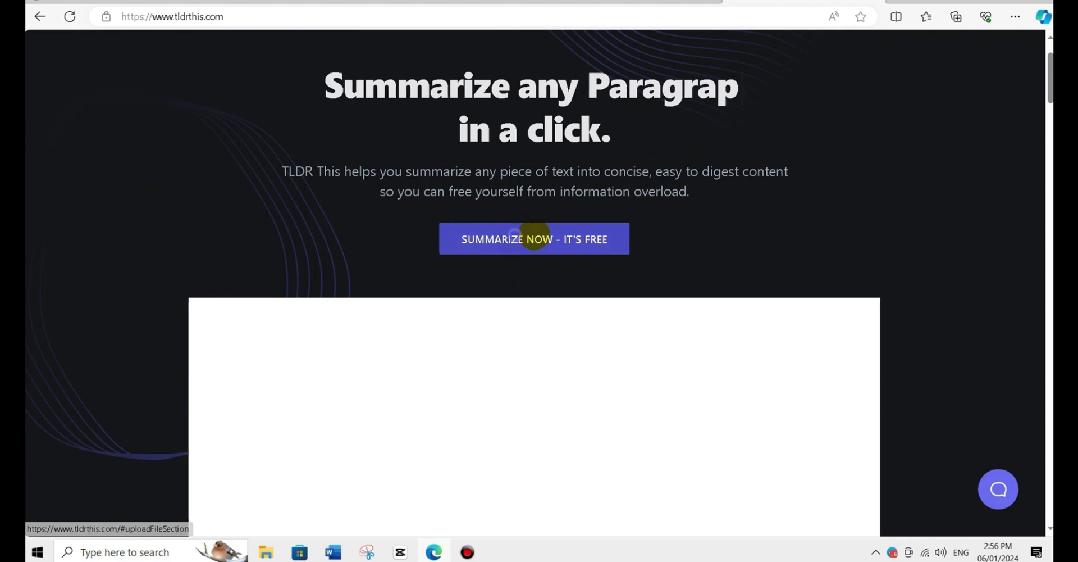
Jump to the summarizer's input section and choose the Upload file option.
click(535, 238)
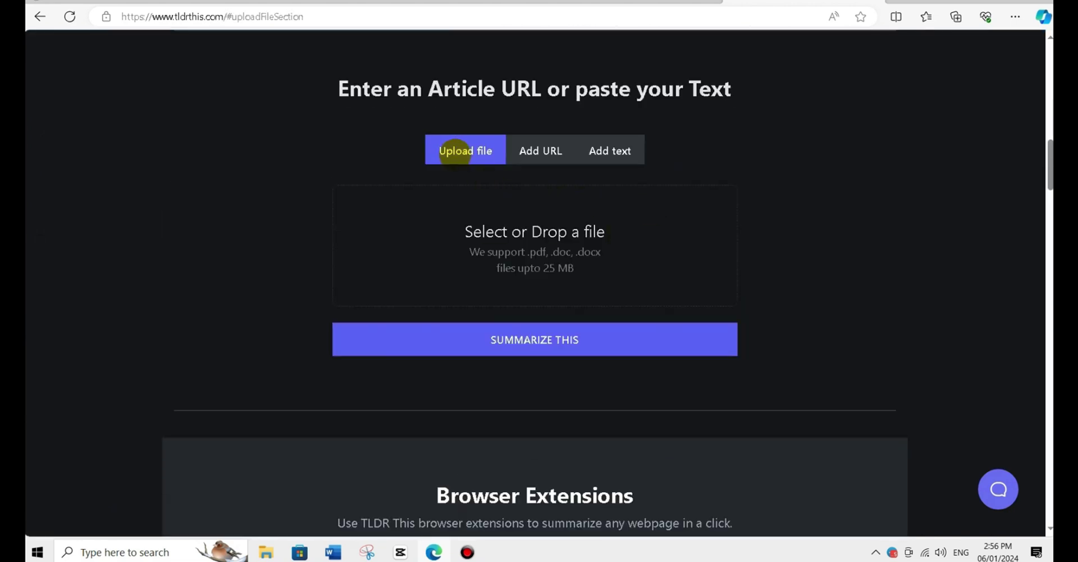
click(461, 151)
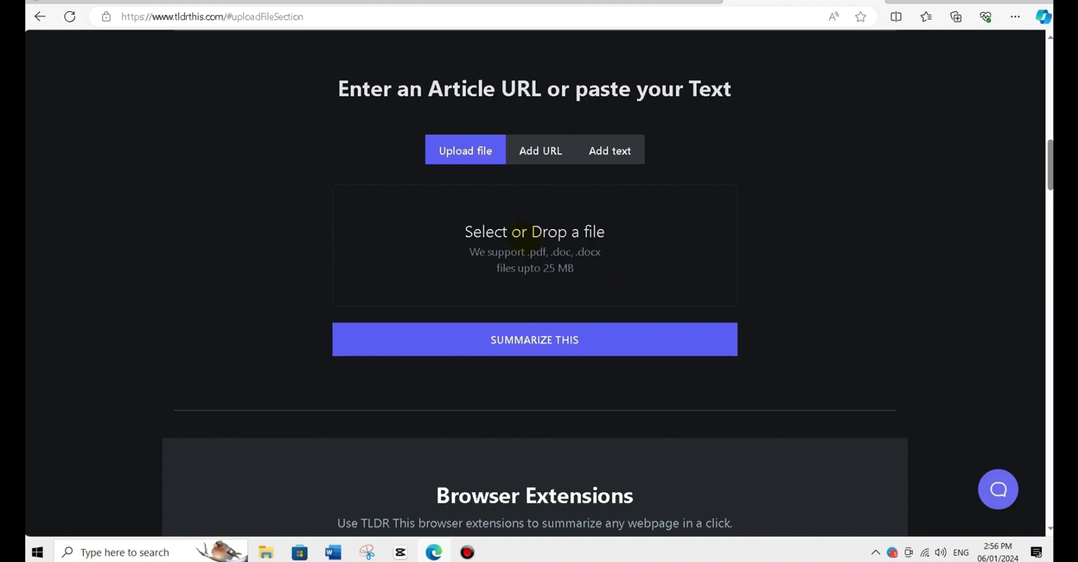
scroll(552, 267, up, 1)
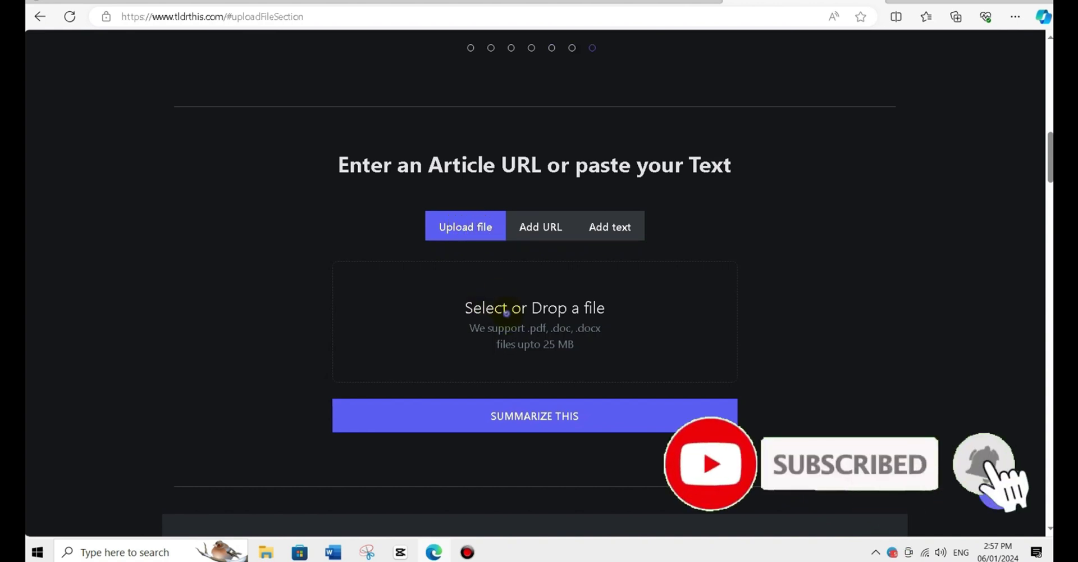
Upload Home-automation-system.pdf, then switch the input to Add URL.
click(506, 313)
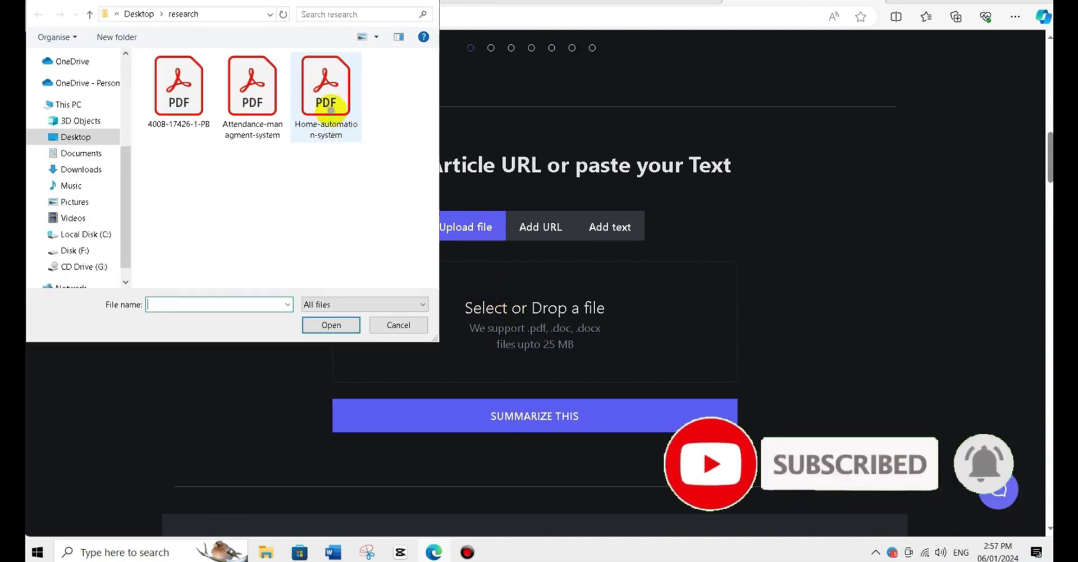
click(332, 103)
click(331, 325)
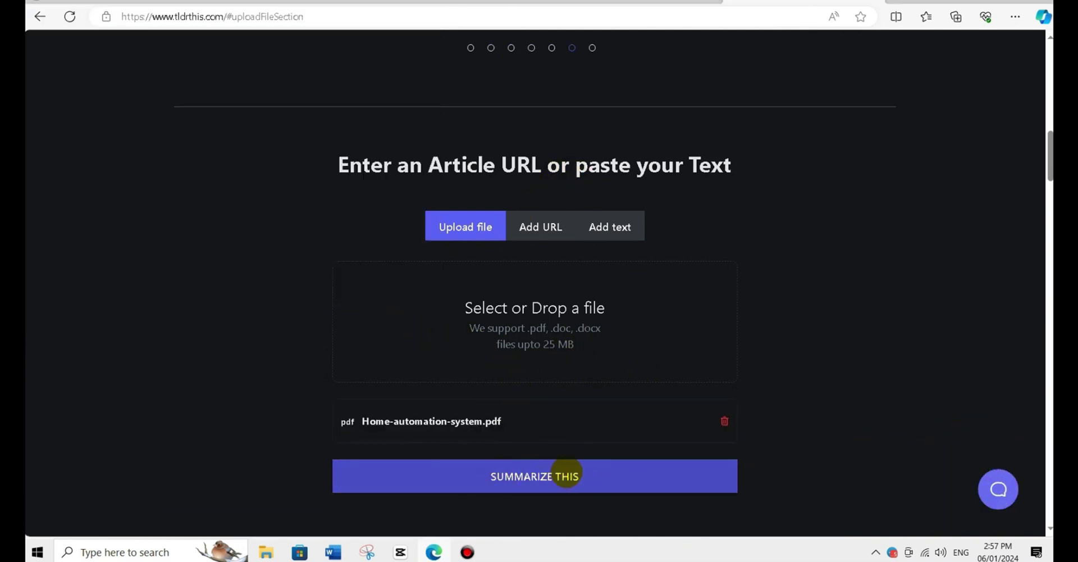
click(572, 475)
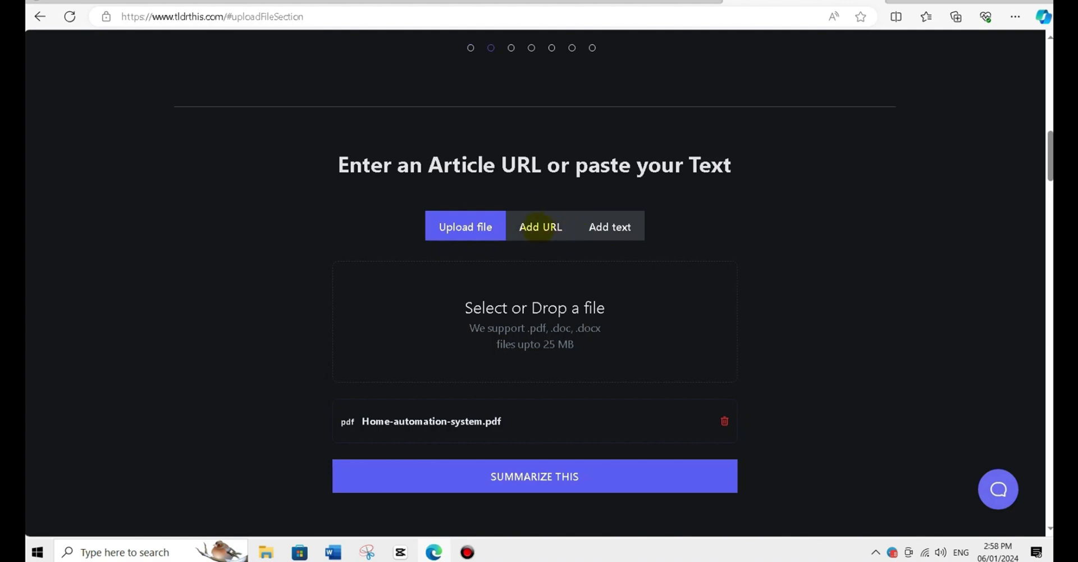
click(539, 226)
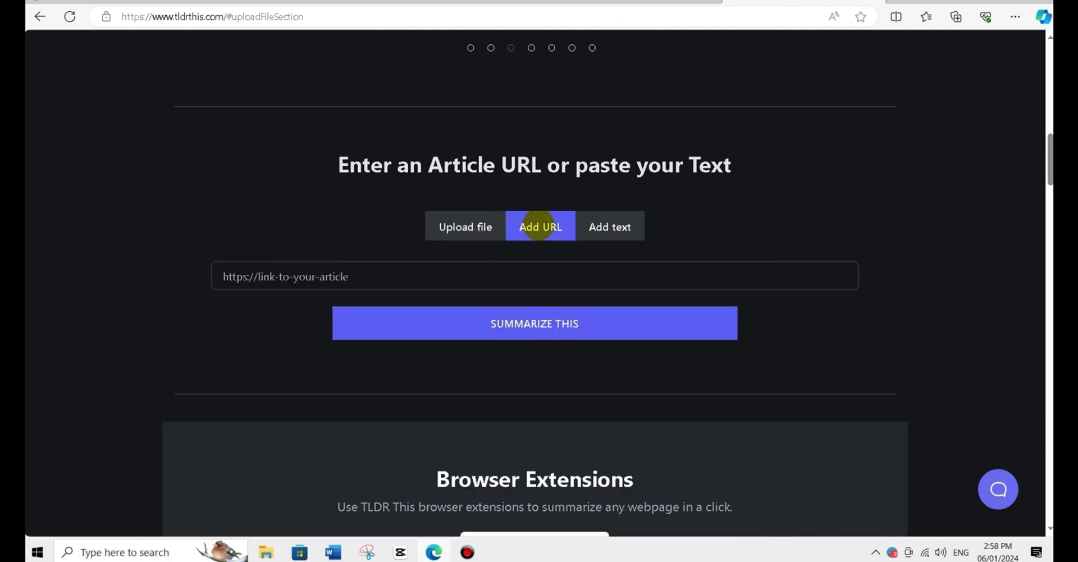
Paste the RFID attendance abstract as text into TLDR This and generate its summary.
click(379, 276)
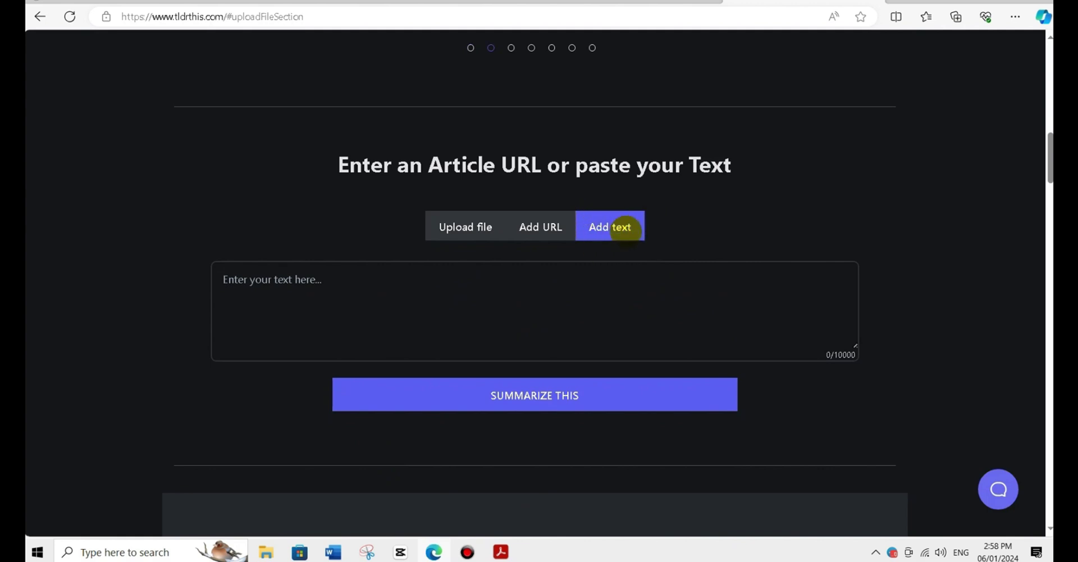
right_click(258, 279)
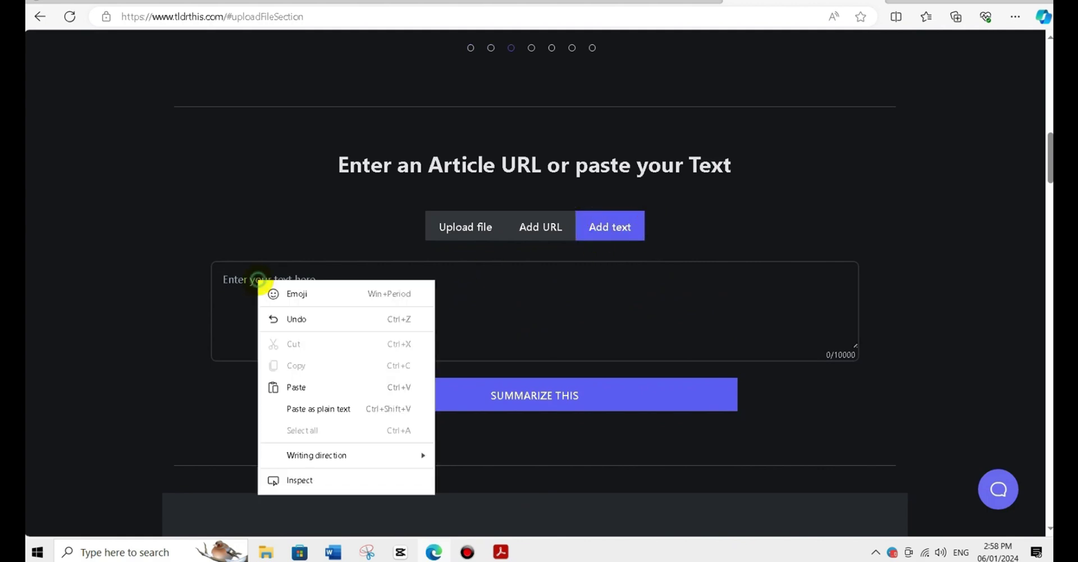
click(296, 386)
scroll(591, 337, up, 2)
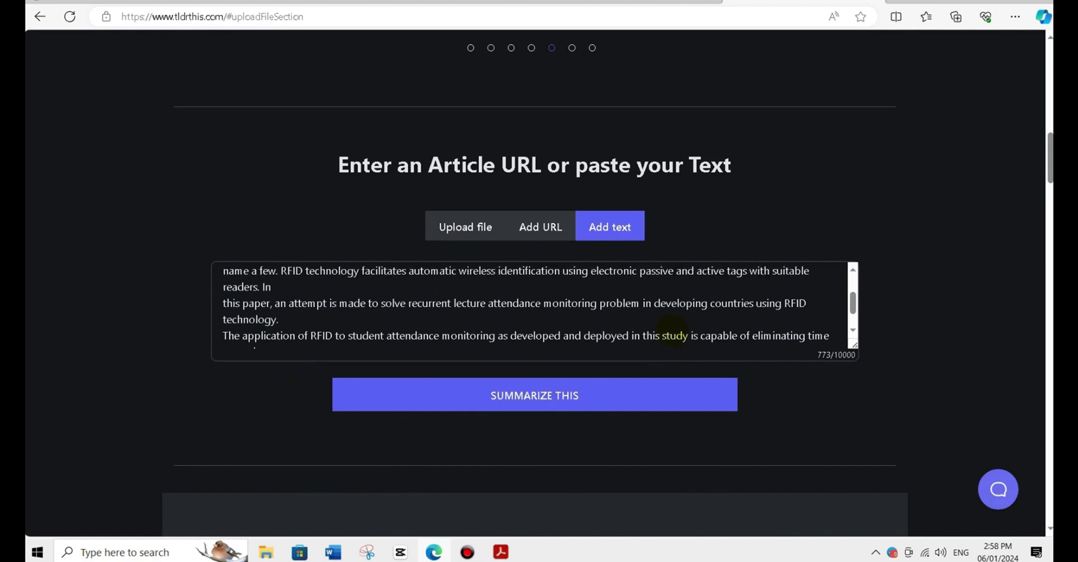
scroll(592, 337, up, 3)
scroll(282, 299, up, 2)
scroll(313, 321, up, 1)
scroll(313, 321, down, 2)
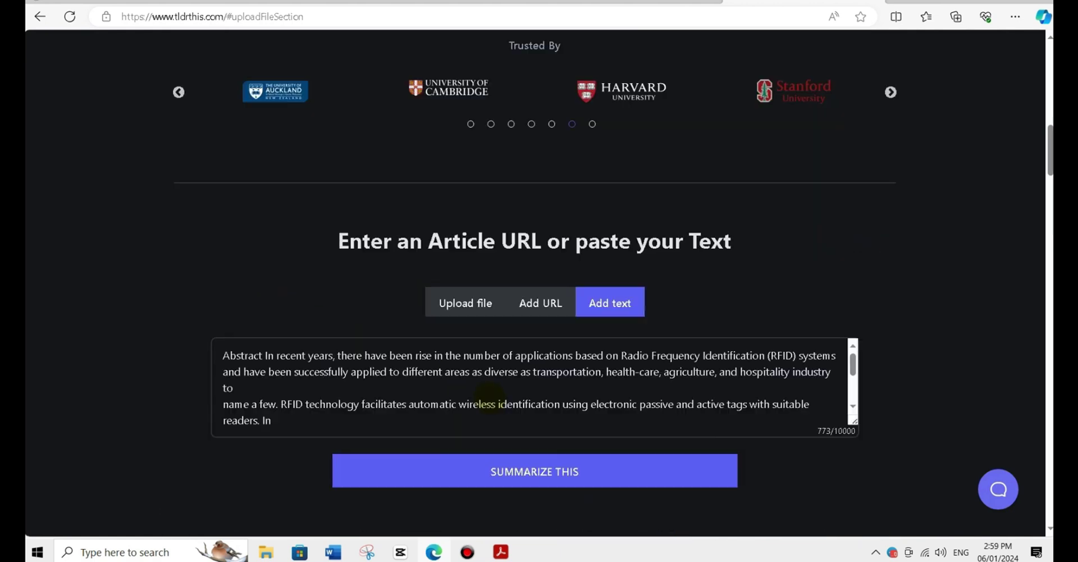
scroll(489, 399, down, 2)
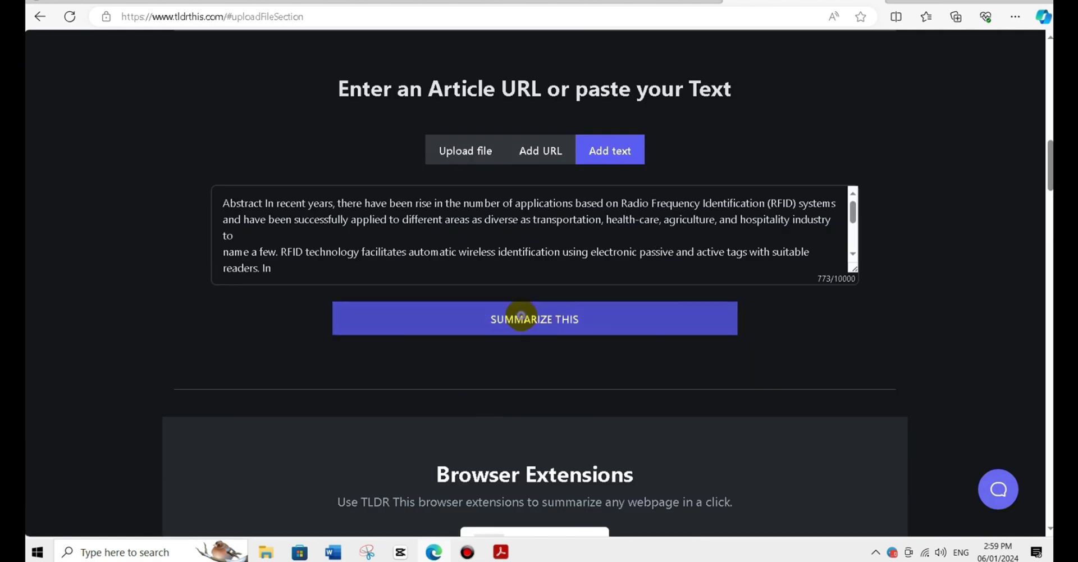
click(522, 316)
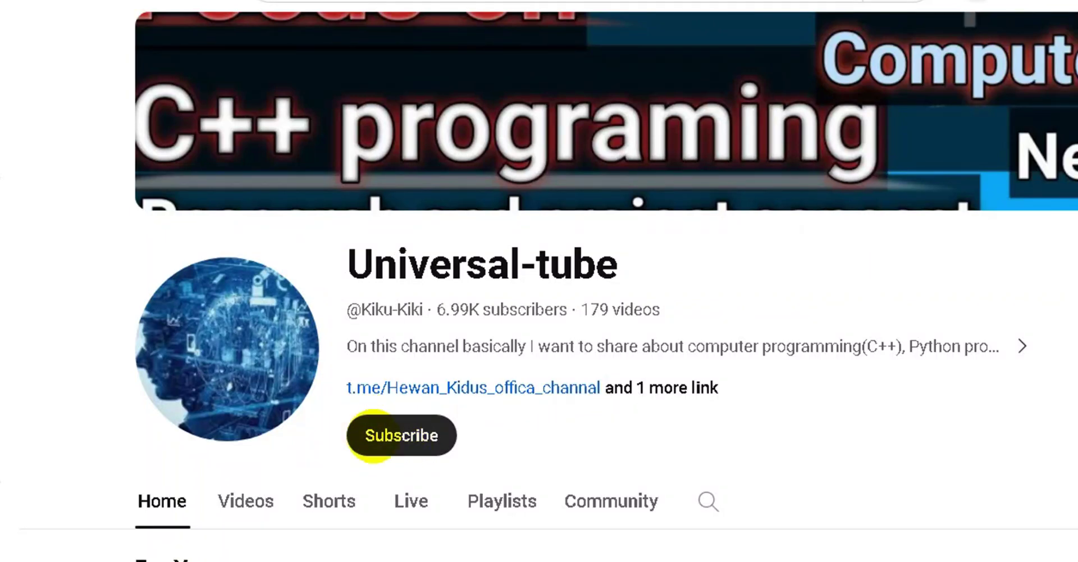
Subscribe to the Universal-tube channel with notifications set to All.
click(373, 435)
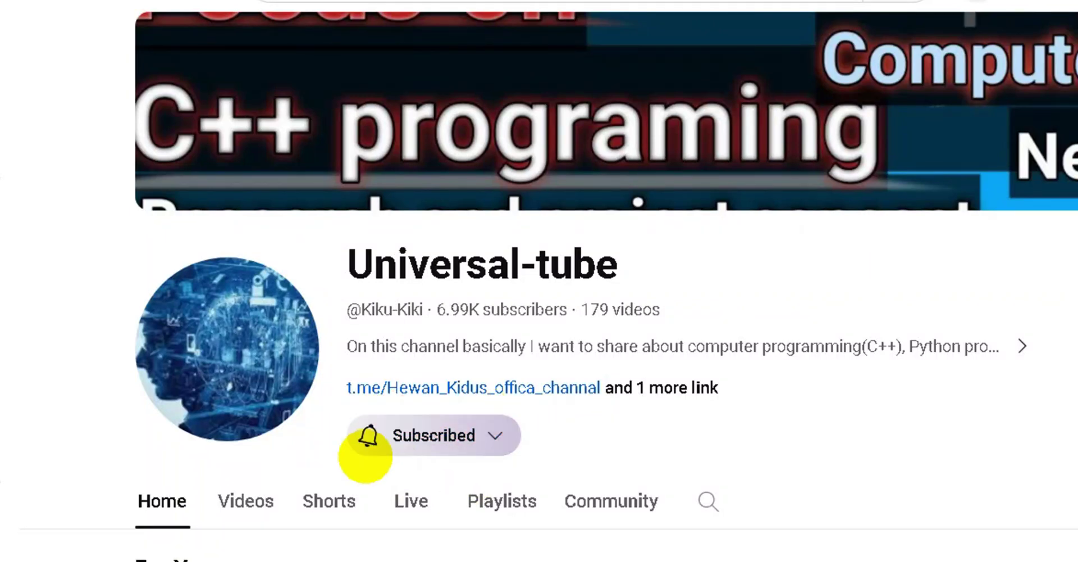
click(370, 434)
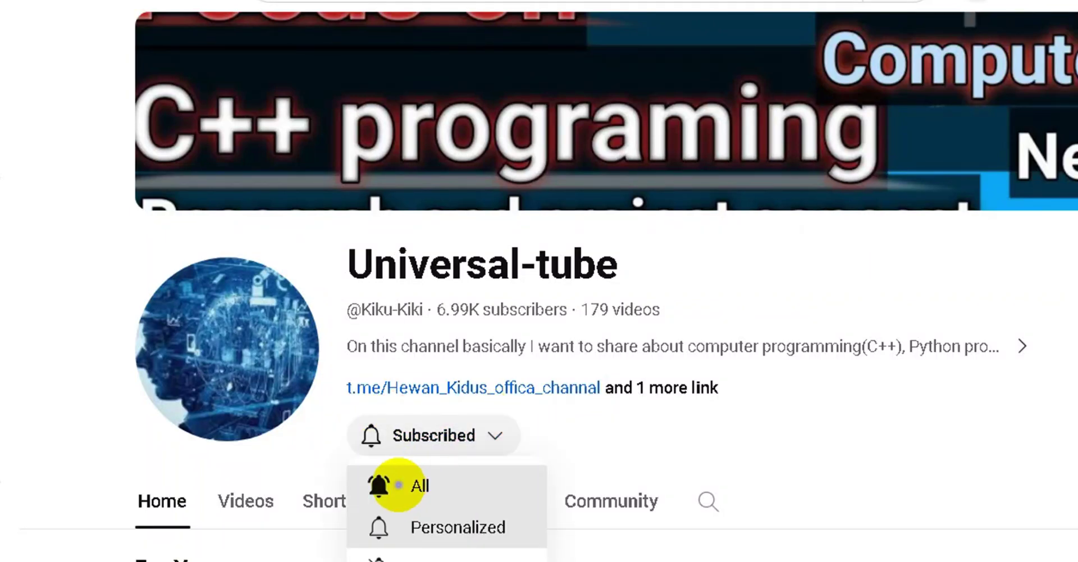
click(398, 483)
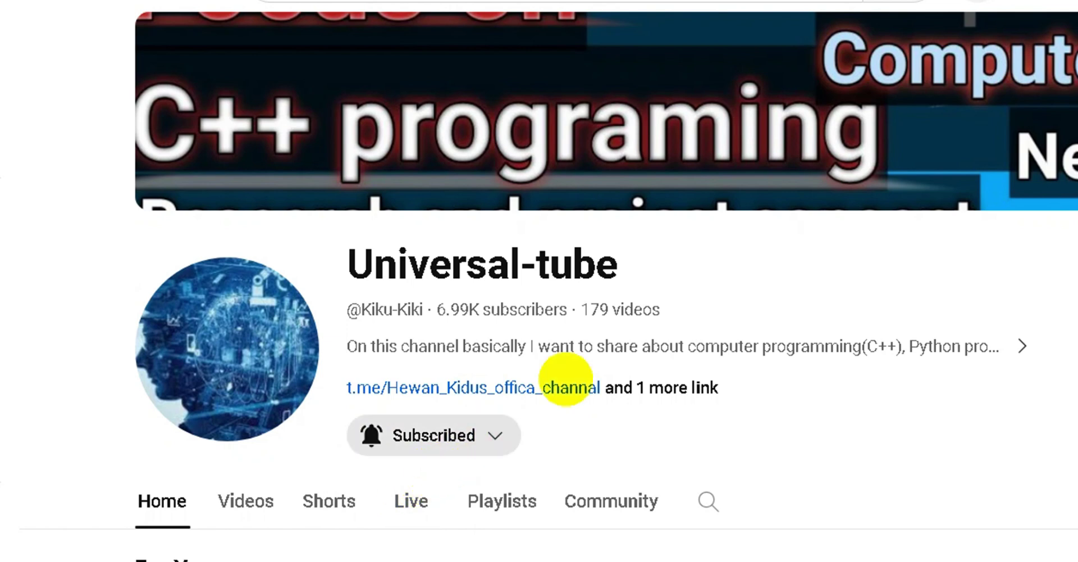